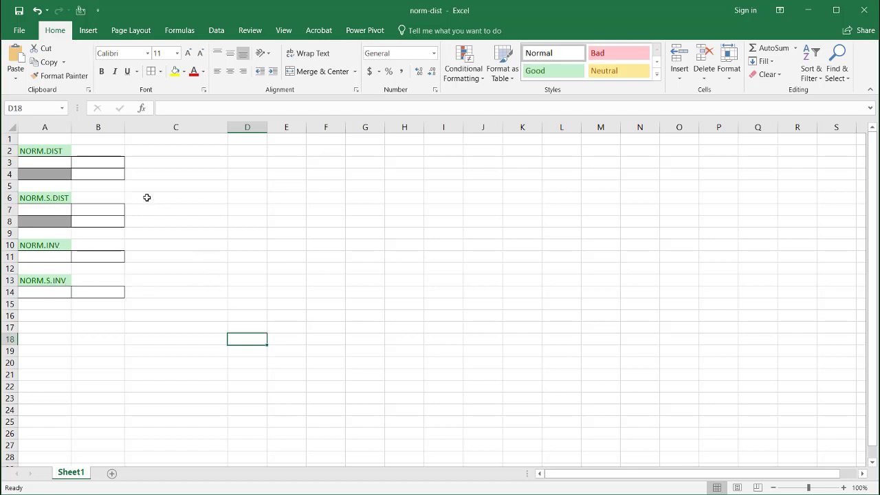
# Step: Enter the cumulative formula =NORM.DIST(A3,100,15,TRUE) in cell B3 of the NORM.DIST section
pyautogui.click(56, 151)
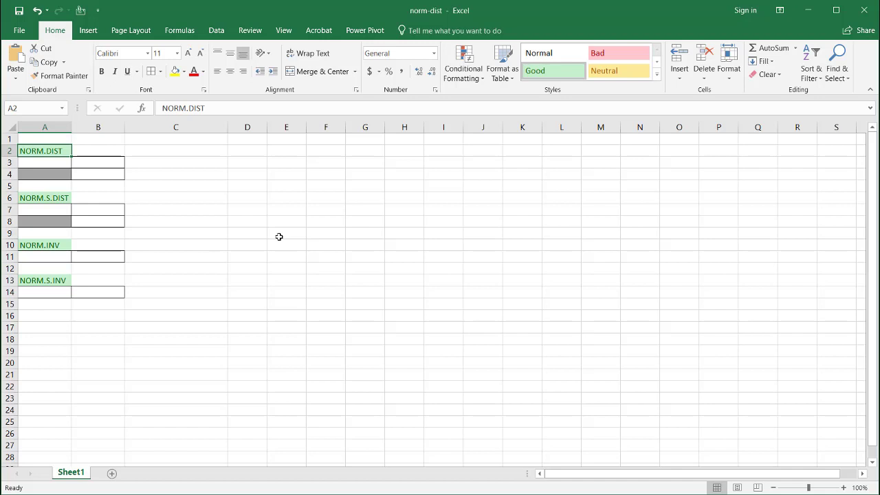
pyautogui.click(86, 162)
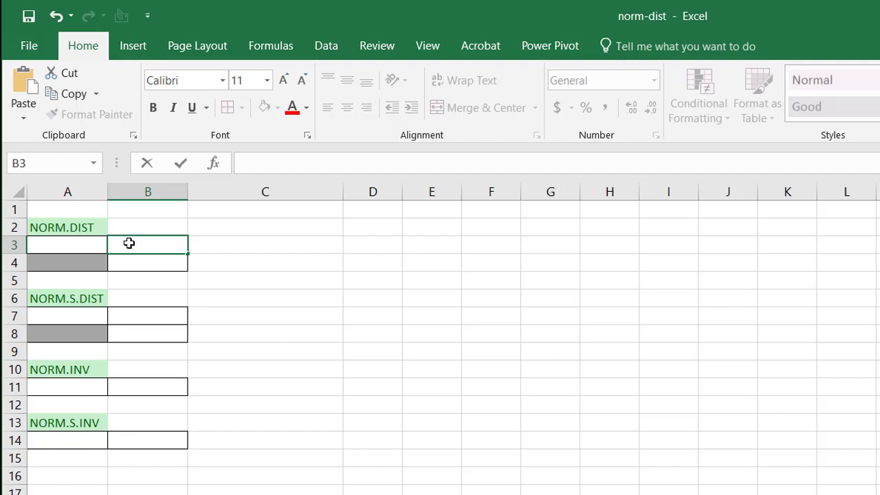
pyautogui.write('=')
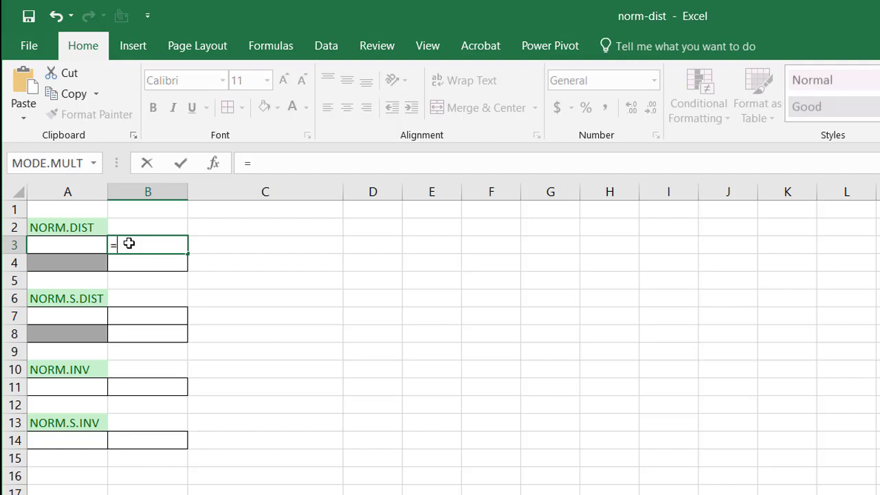
pyautogui.write('norm')
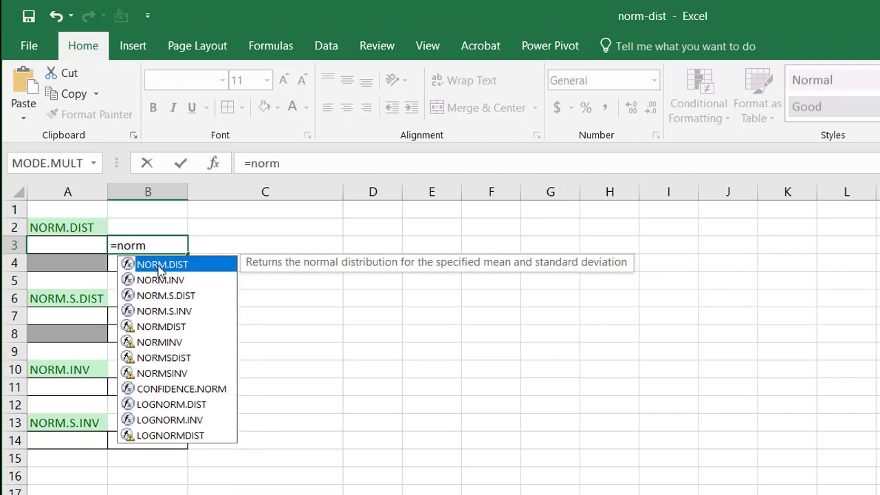
pyautogui.doubleClick(159, 266)
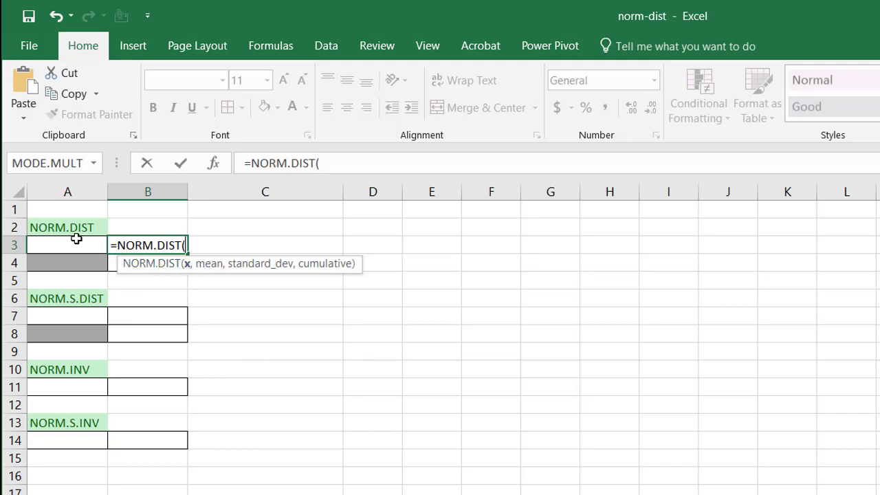
pyautogui.click(69, 247)
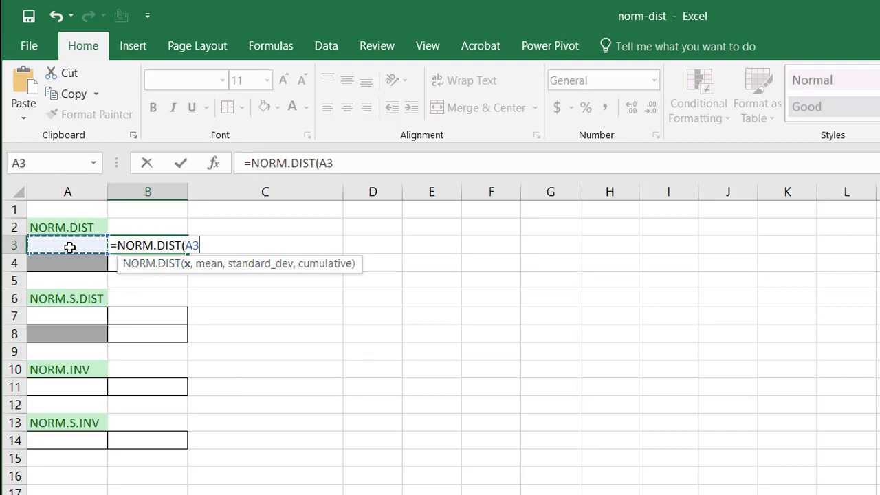
pyautogui.write(',')
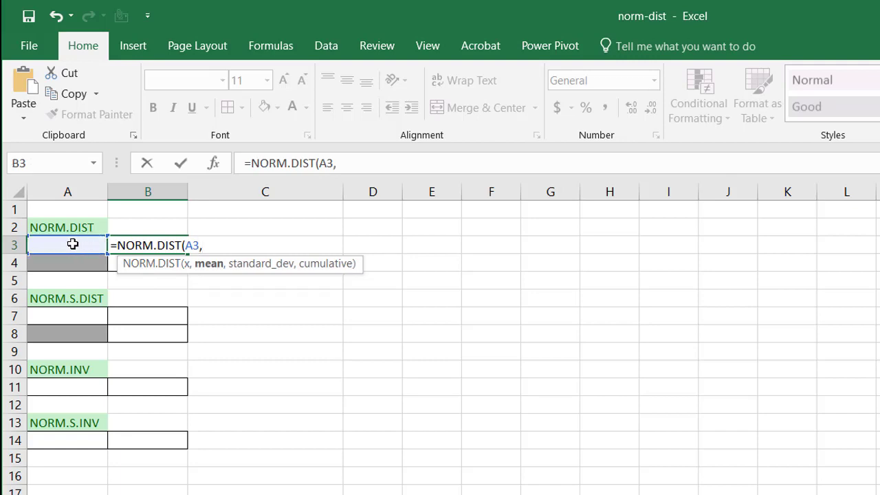
pyautogui.write('100')
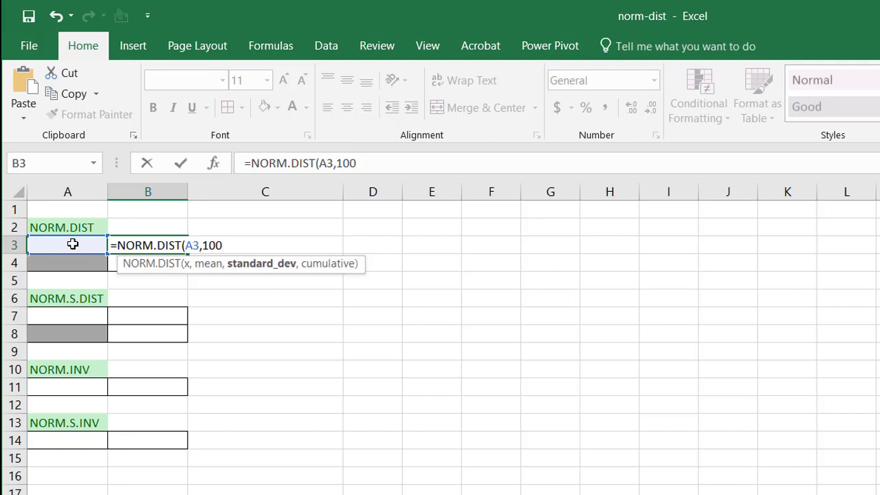
pyautogui.write(',15,')
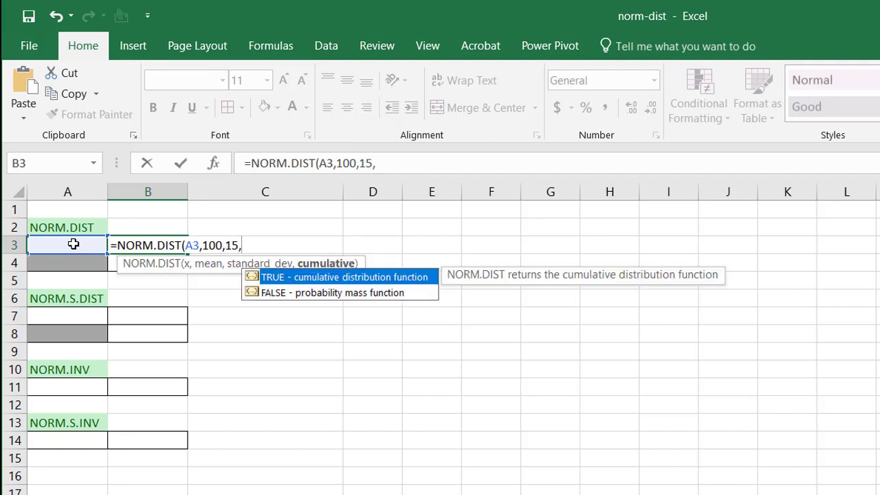
pyautogui.doubleClick(305, 278)
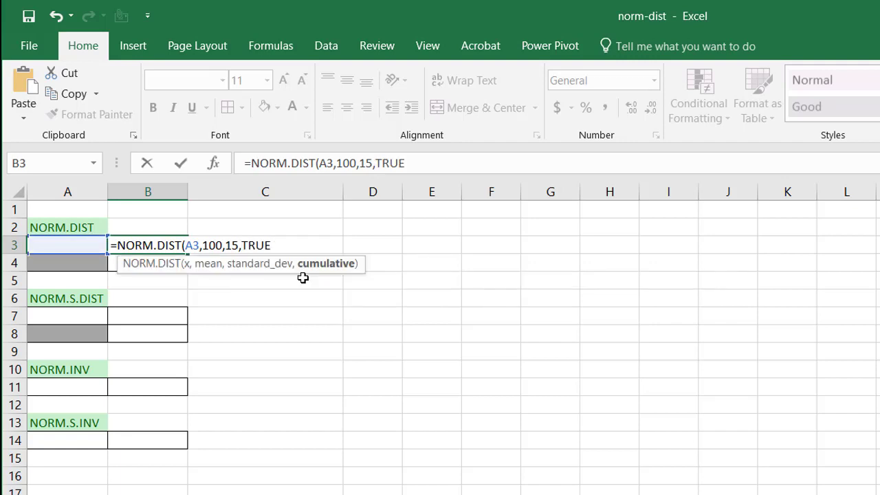
pyautogui.write(')')
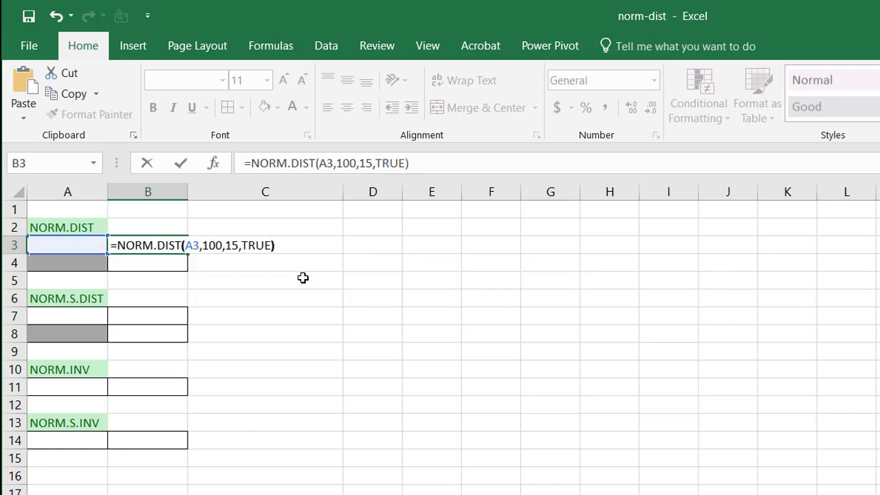
pyautogui.press('Return')
# Step: Enter 131 as the x value in A3 and check the formula result in B3
pyautogui.click(81, 243)
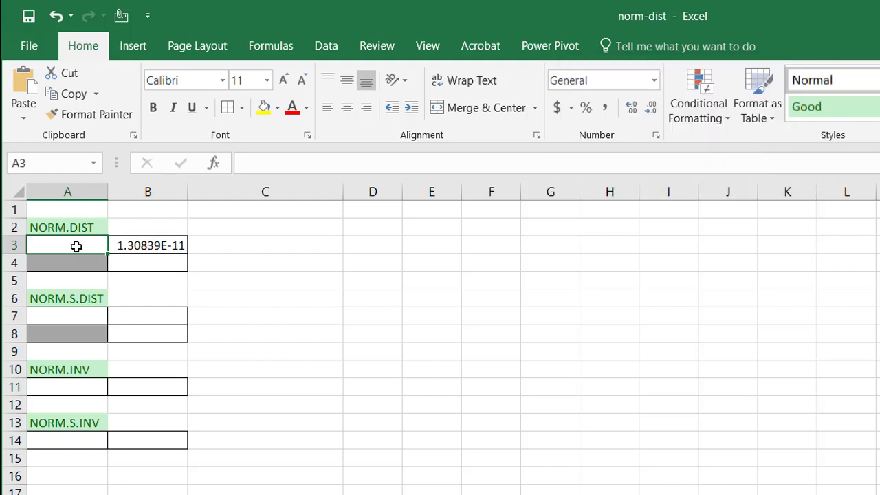
pyautogui.write('131')
pyautogui.press('Return')
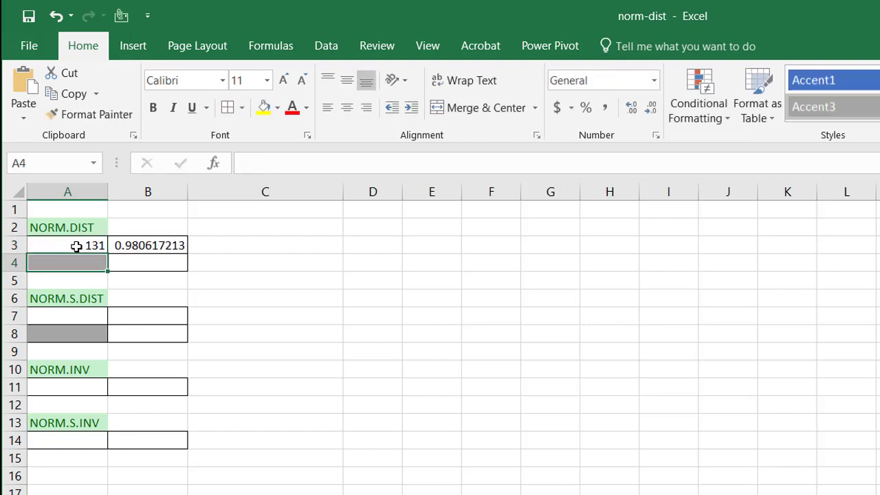
pyautogui.click(142, 244)
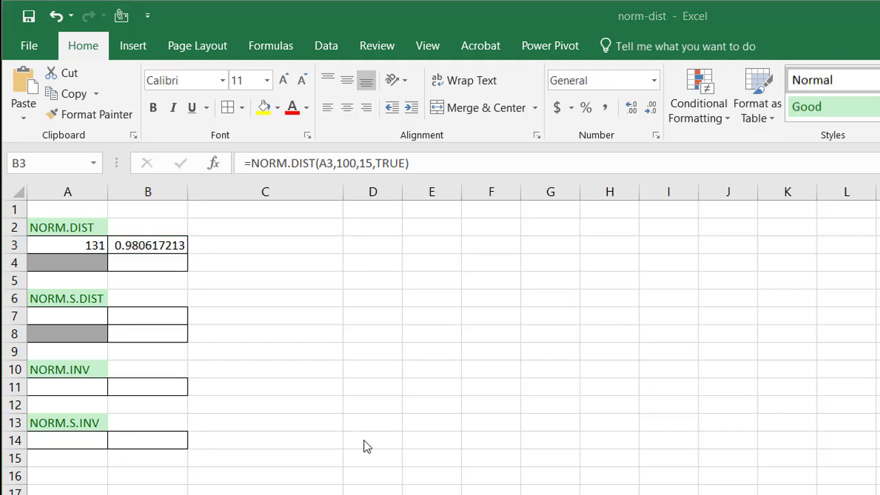
# Step: Consult the IQ Scale explained page in the browser, and set the x value in A3 to 130 in Excel
pyautogui.hotkey('alt', 'Tab')
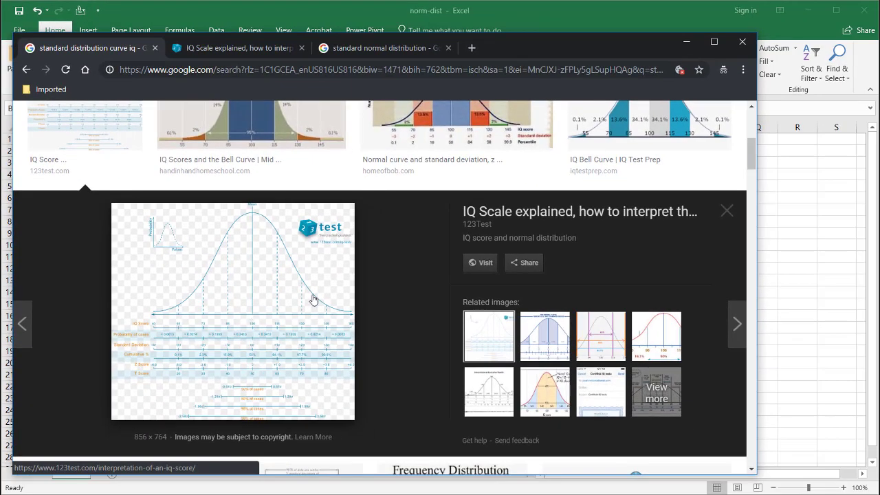
pyautogui.click(210, 48)
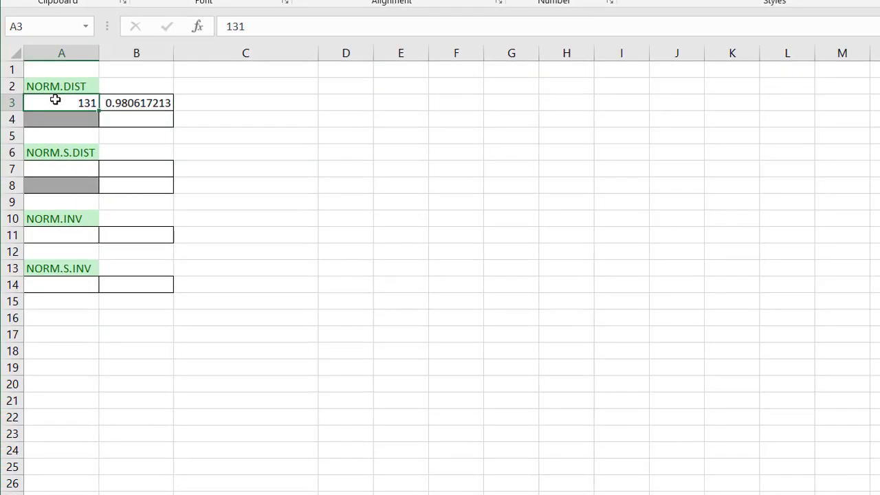
pyautogui.write('130')
pyautogui.press('Return')
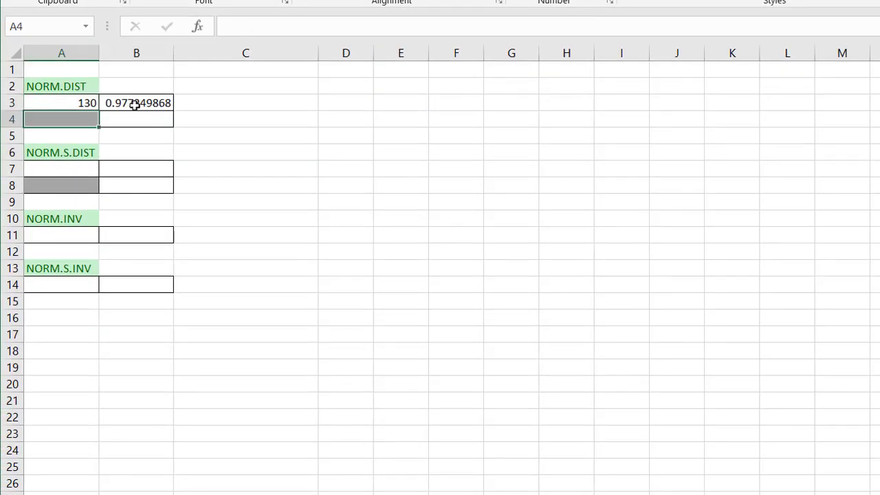
# Step: Compare the B3 result with the cumulative percentage for IQ 130 on the browser chart, and inspect the cumulative argument of B3's formula
pyautogui.hotkey('alt', 'Tab')
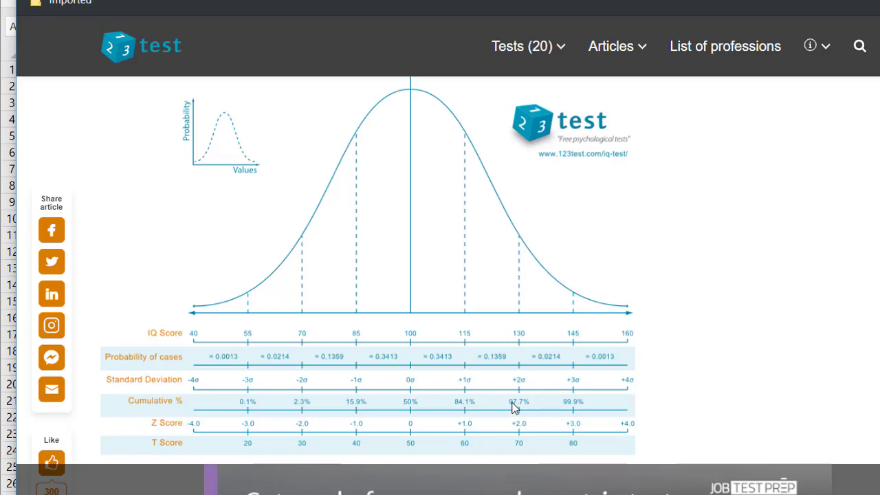
pyautogui.hotkey('alt', 'Tab')
pyautogui.click(161, 104)
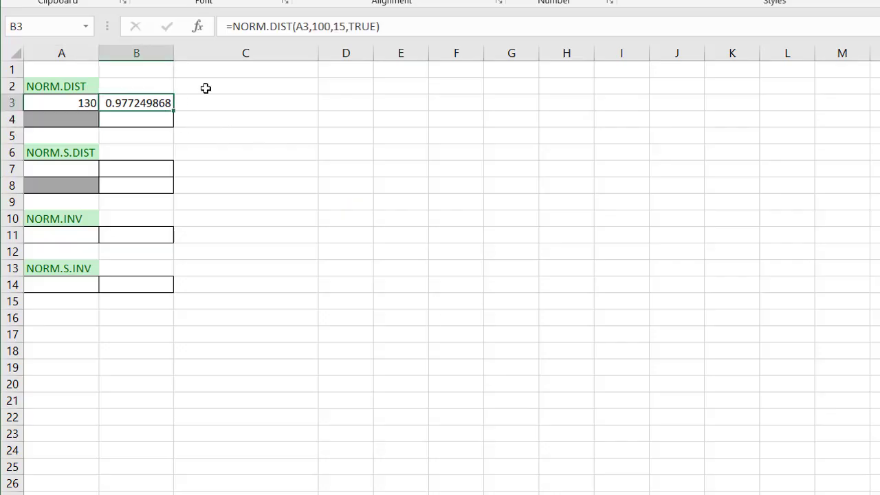
pyautogui.click(362, 27)
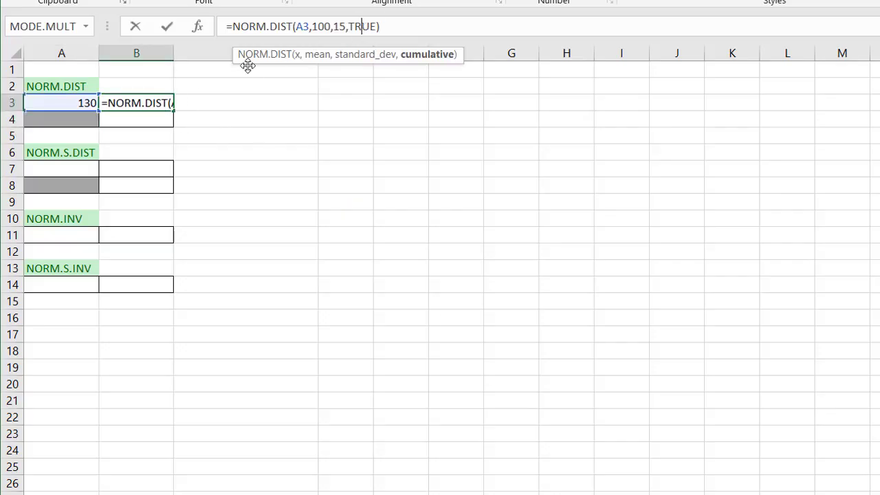
pyautogui.press('Escape')
# Step: Enter the probability mass formula =NORM.DIST(A3,100,15,) in B4, leaving the cumulative argument empty
pyautogui.click(141, 118)
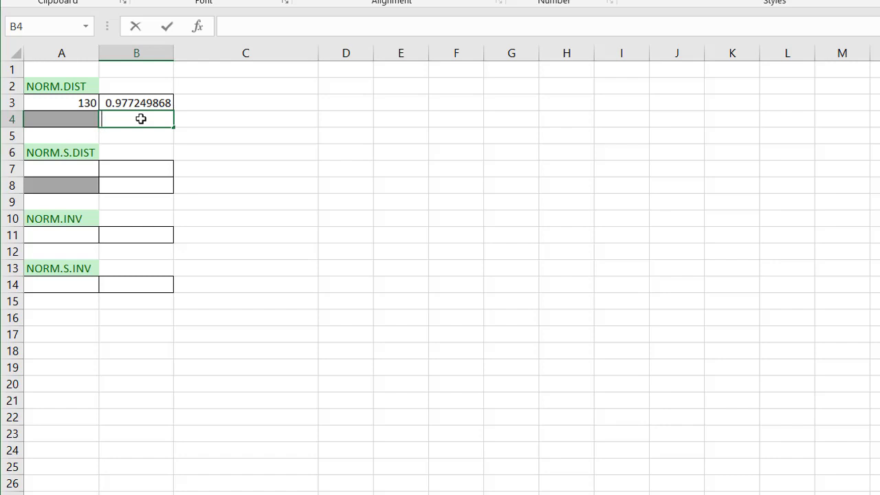
pyautogui.write('=nor')
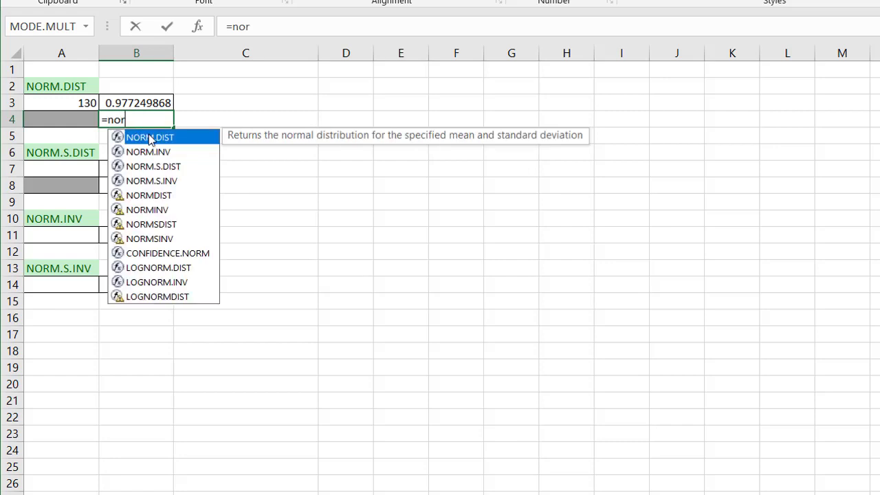
pyautogui.doubleClick(149, 138)
pyautogui.click(79, 103)
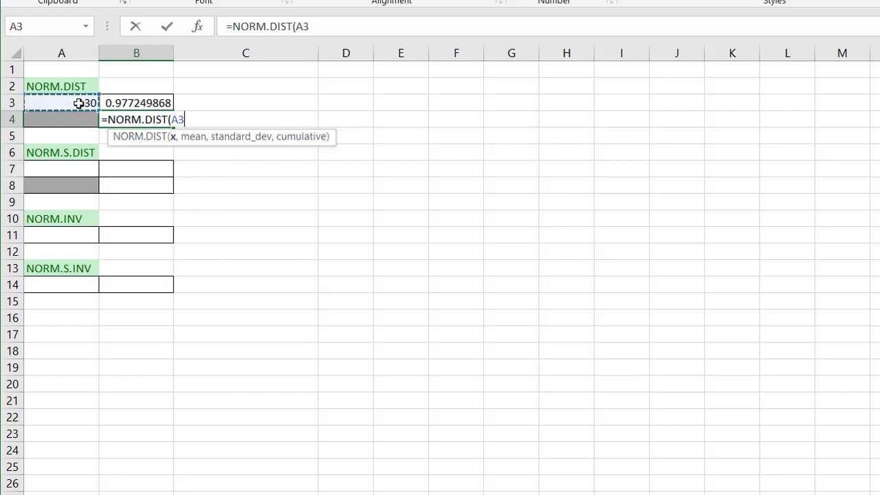
pyautogui.write(',100,')
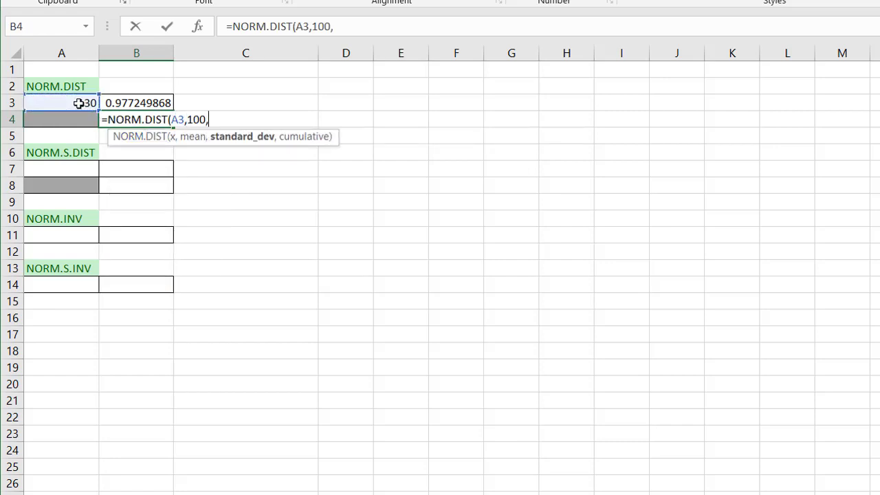
pyautogui.write('15,')
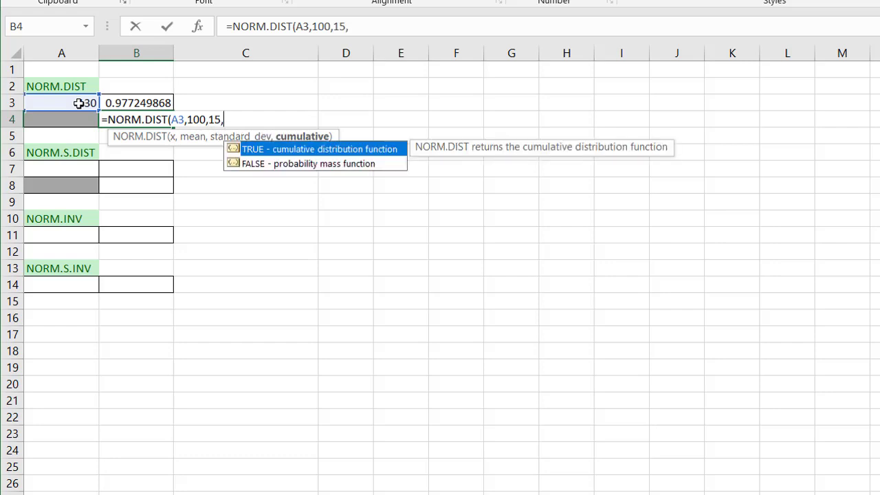
pyautogui.click(299, 165)
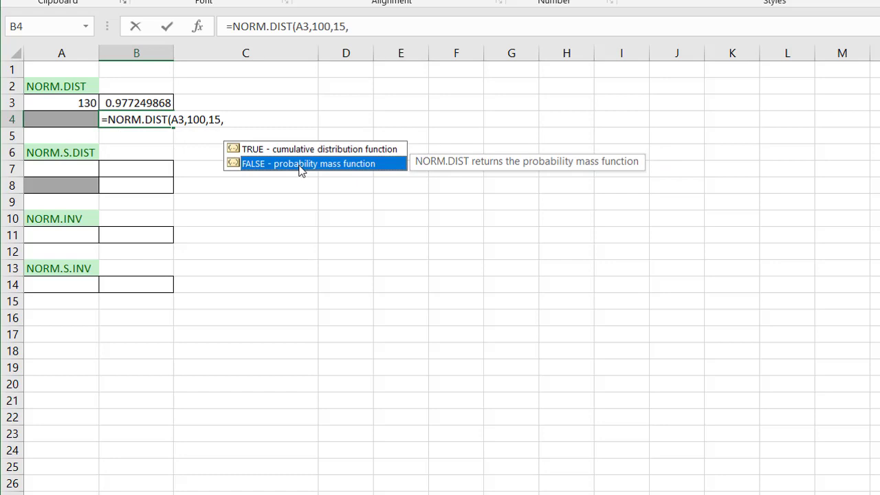
pyautogui.doubleClick(300, 165)
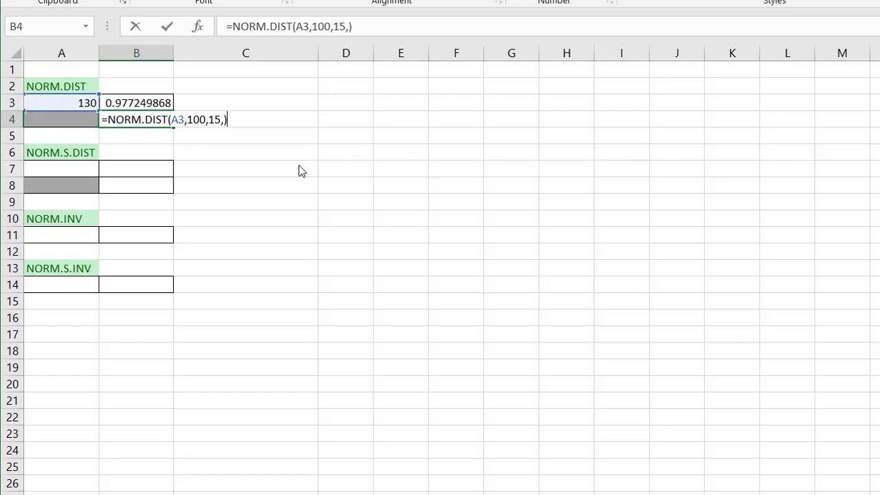
pyautogui.press('Return')
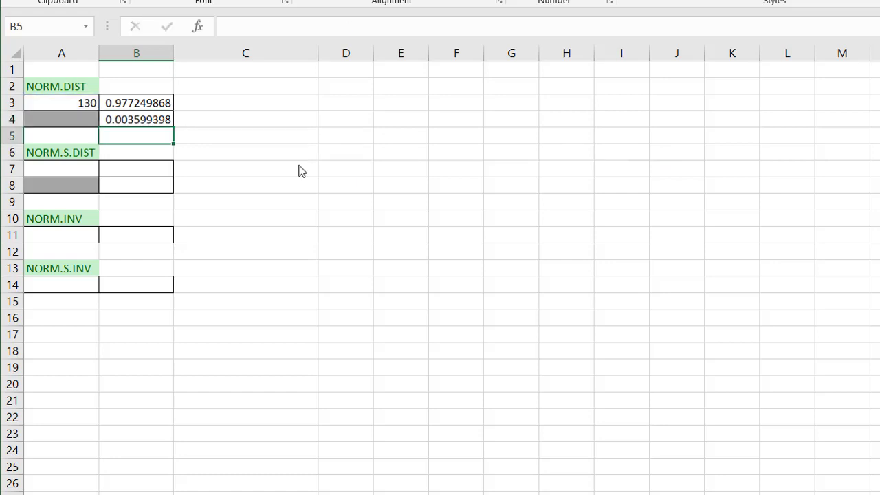
# Step: Format the NORM.DIST results in B3:B4 as percentages with two decimal places
pyautogui.click(141, 120)
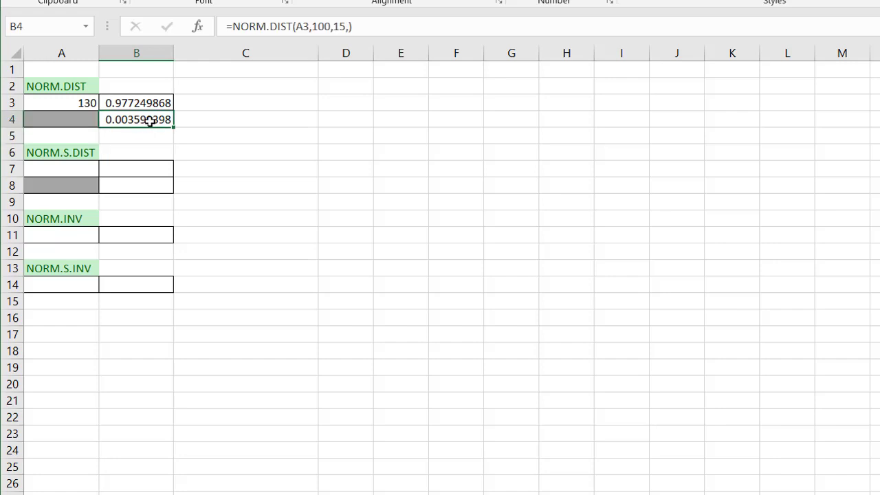
pyautogui.moveTo(150, 103); pyautogui.dragTo(150, 120)
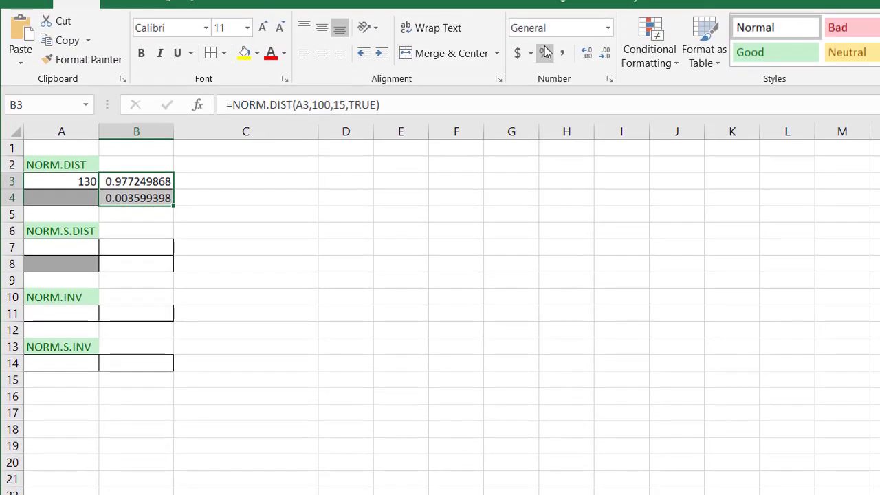
pyautogui.click(545, 53)
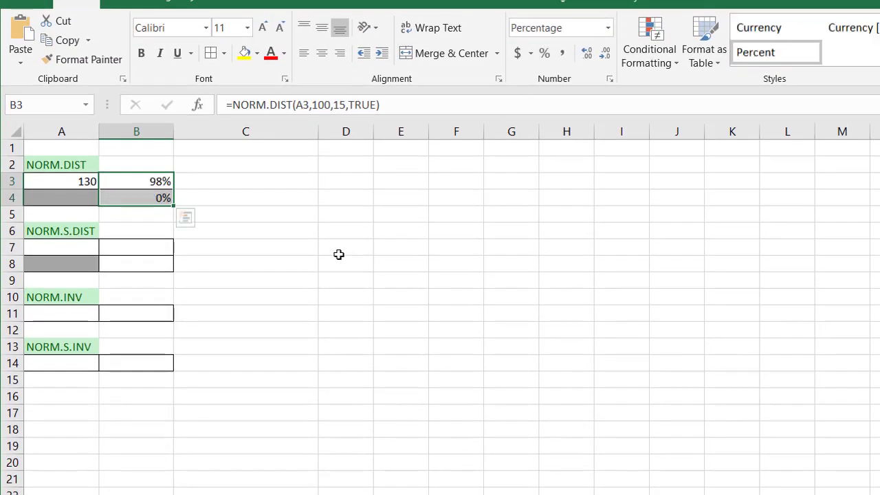
pyautogui.click(586, 53)
pyautogui.click(586, 53)
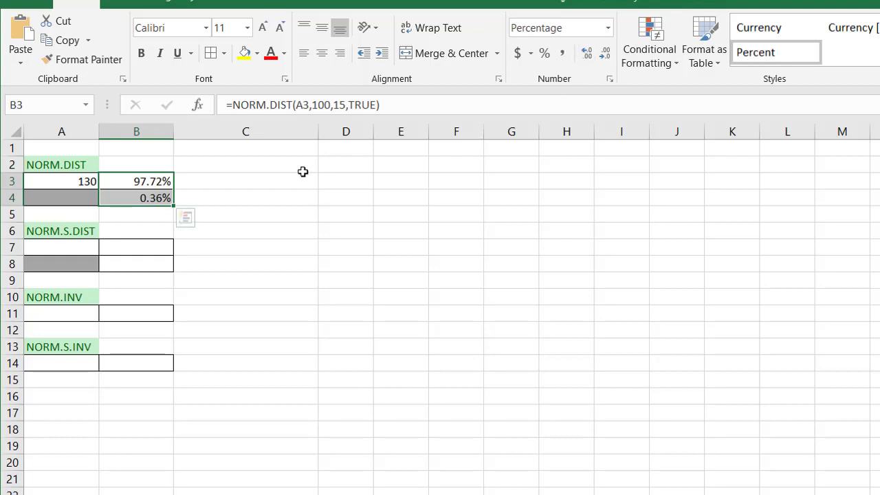
pyautogui.click(327, 270)
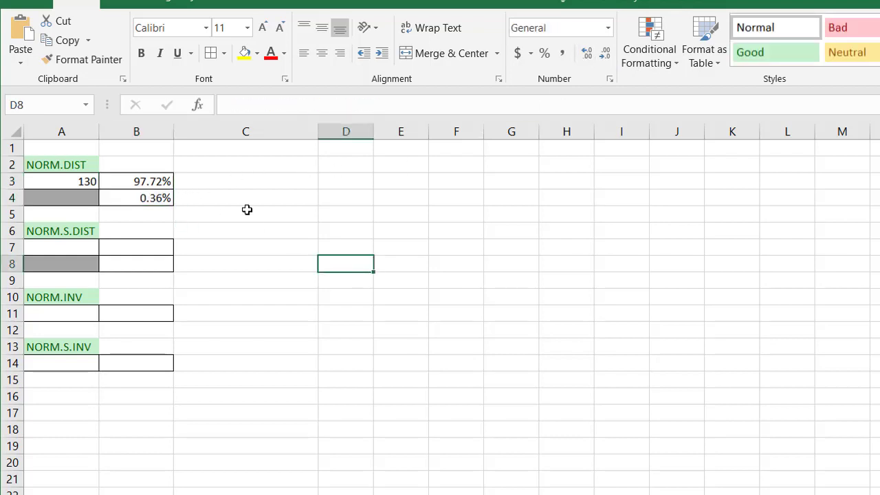
# Step: Review the cumulative formula in B3 and its x value in A3
pyautogui.click(130, 186)
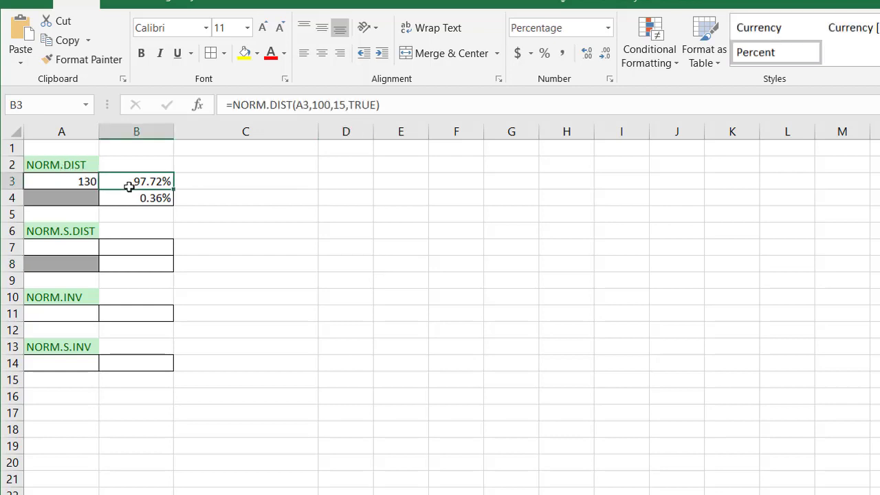
pyautogui.click(81, 180)
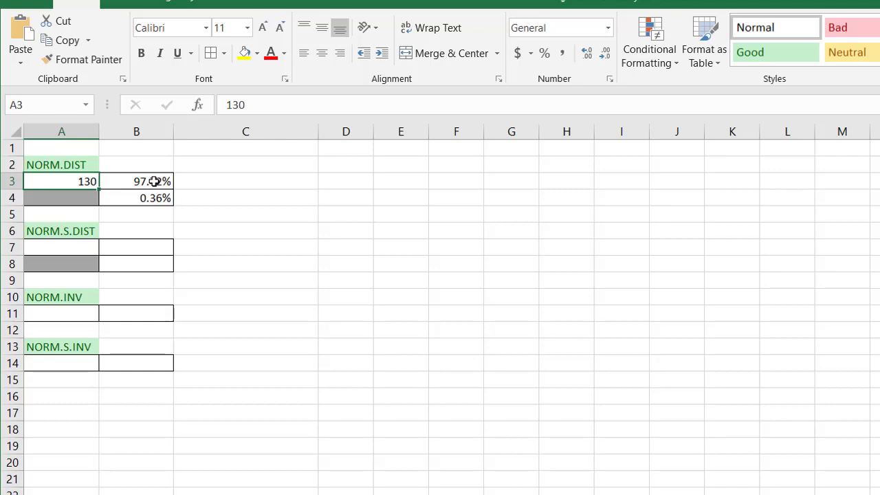
# Step: Enter the cumulative standard normal formula =NORM.S.DIST(A7,TRUE) in B7
pyautogui.click(127, 248)
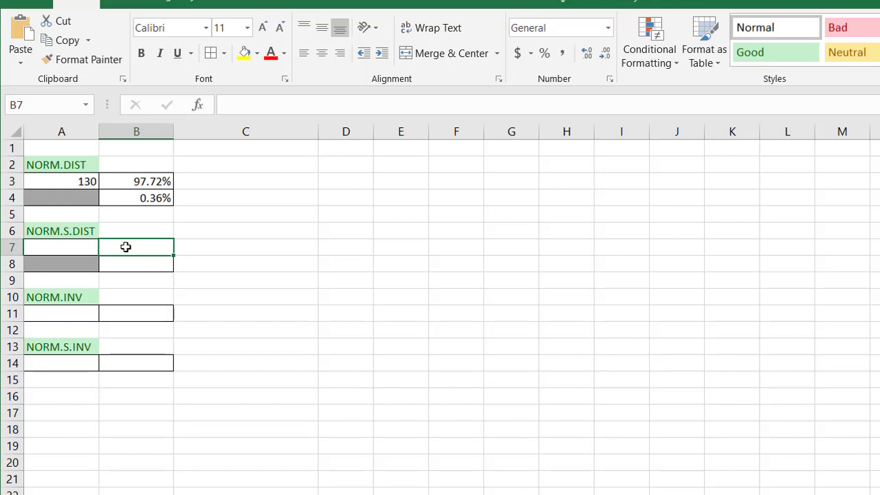
pyautogui.write('=')
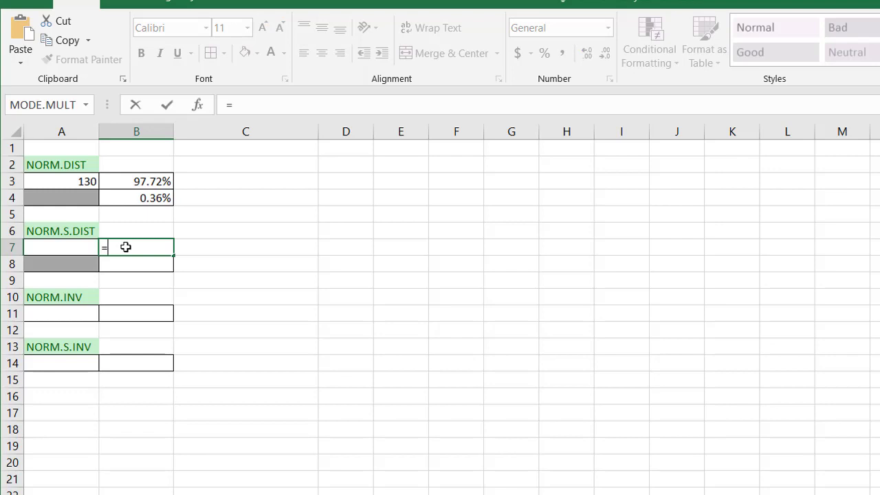
pyautogui.write('nor')
pyautogui.doubleClick(159, 296)
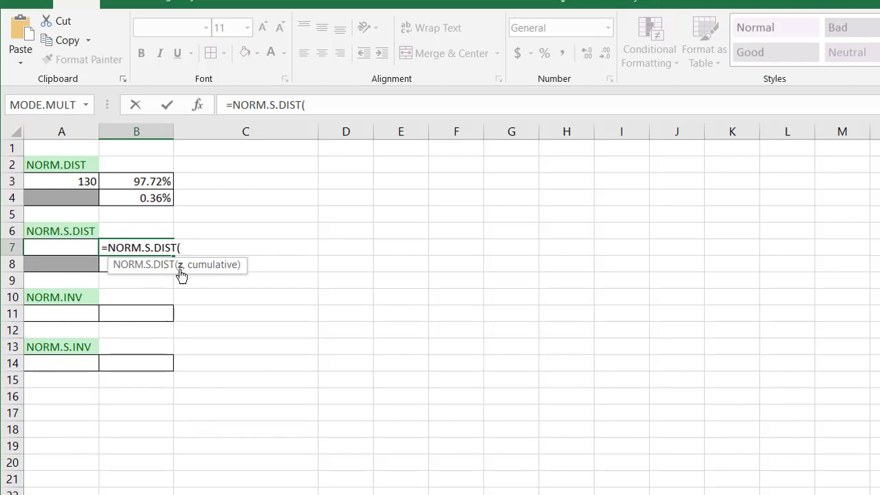
pyautogui.click(67, 246)
pyautogui.write(',')
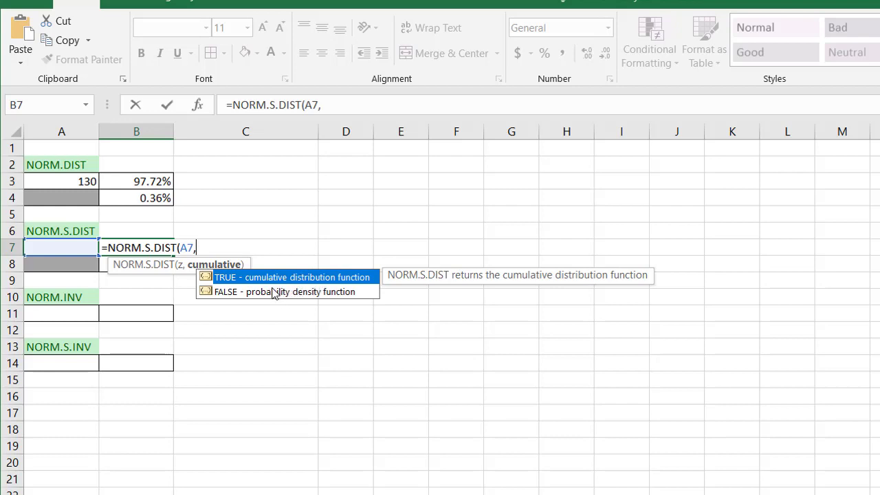
pyautogui.write('true)')
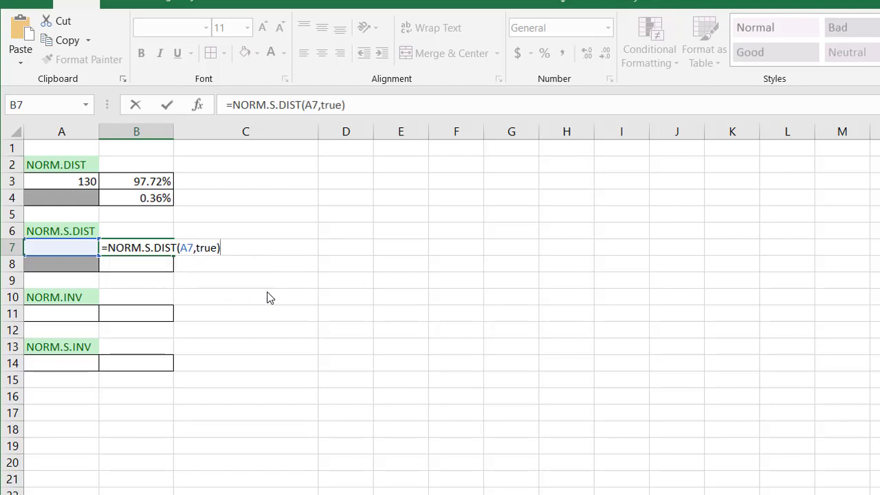
pyautogui.press('Return')
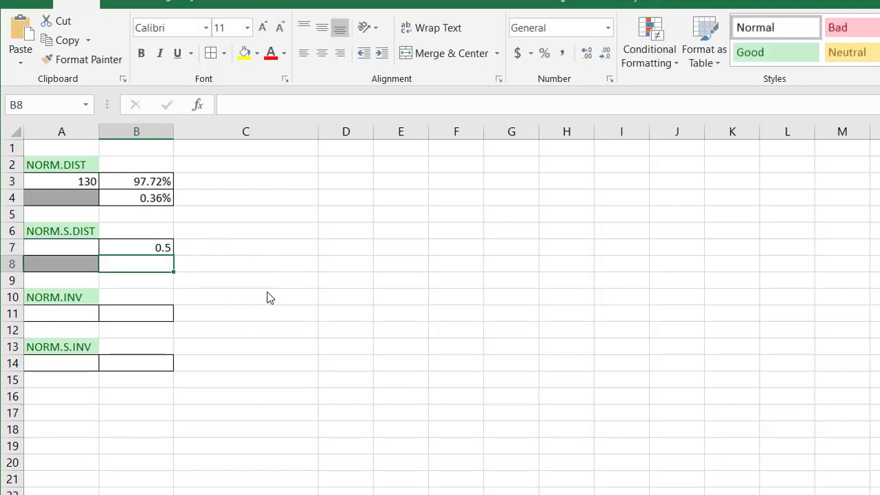
# Step: Enter a z-score of 1 in A7 as the input for the NORM.S.DIST formula
pyautogui.click(74, 247)
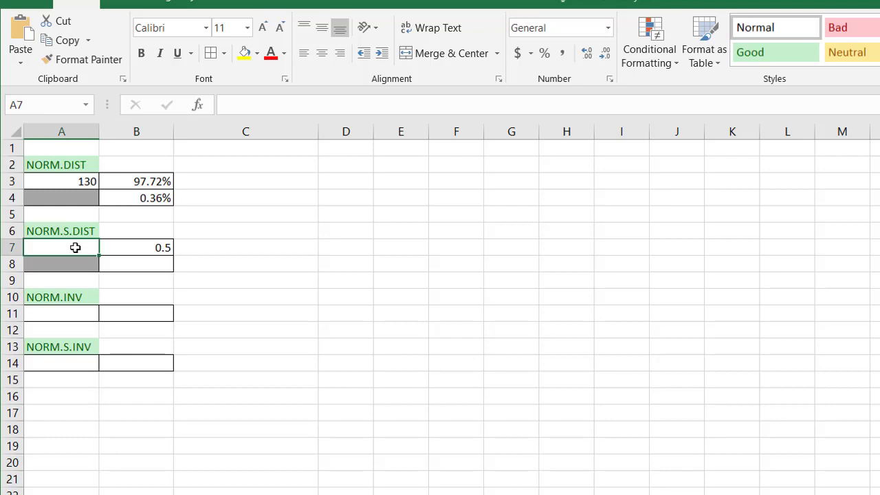
pyautogui.write('1')
pyautogui.press('Return')
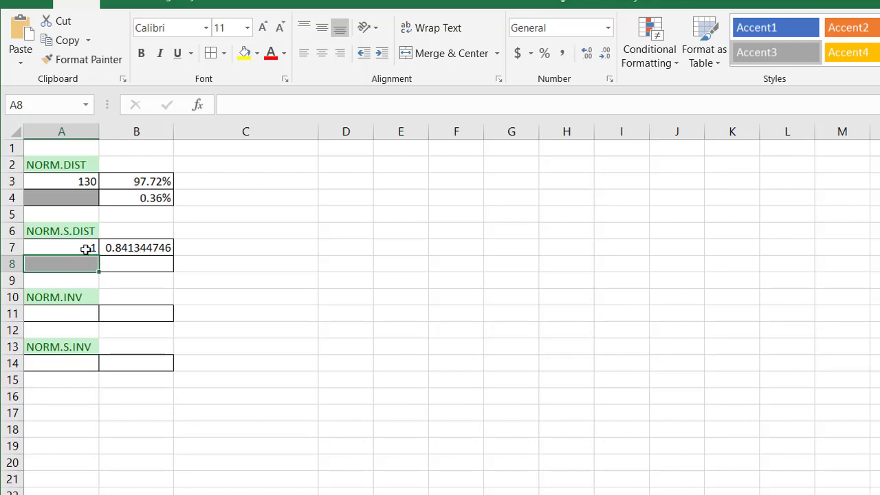
# Step: Switch to the browser, compare the B7 result with the standard normal distribution chart's cumulative percentages, and return to Excel
pyautogui.hotkey('alt', 'Tab')
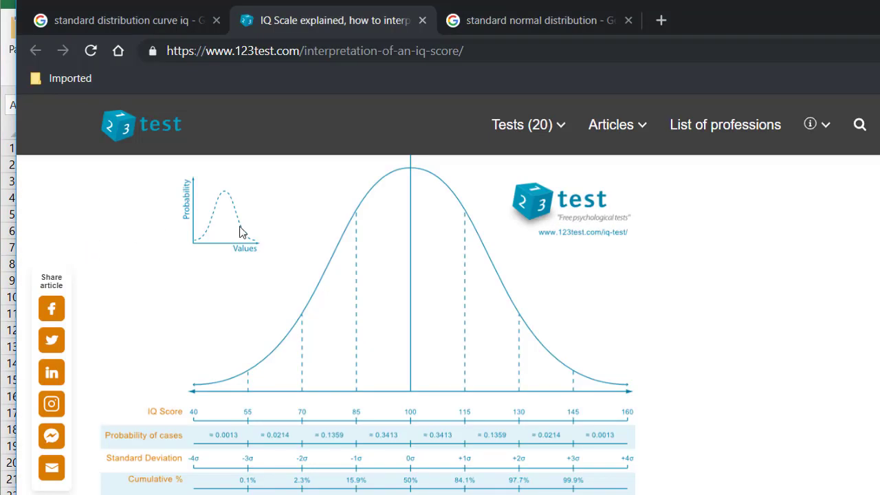
pyautogui.click(500, 21)
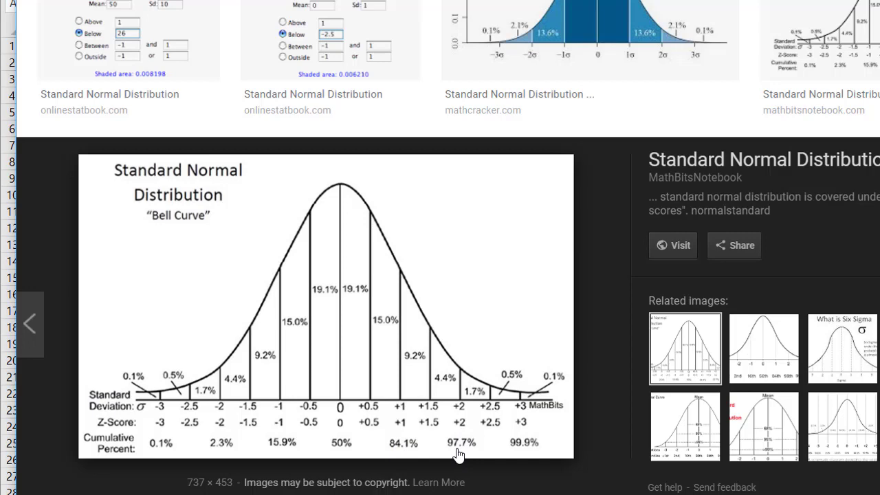
pyautogui.hotkey('alt', 'Tab')
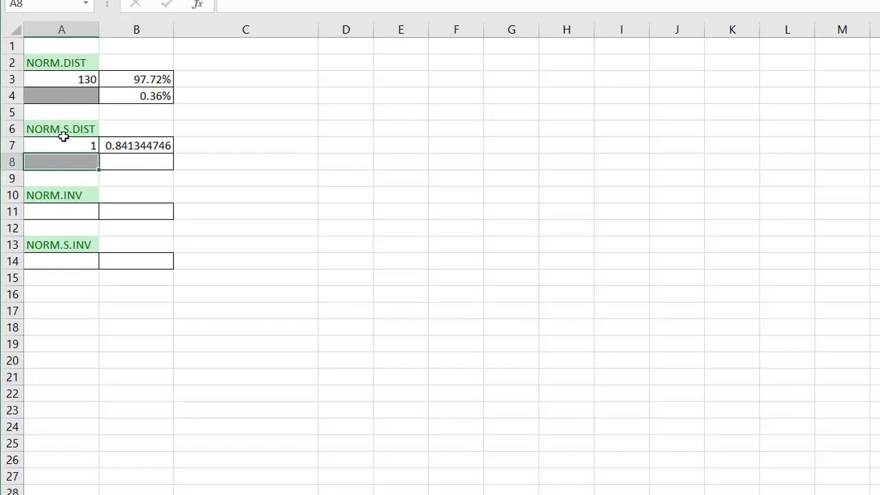
# Step: Set the z-score in A7 to 2
pyautogui.click(71, 147)
pyautogui.write('2')
pyautogui.press('Return')
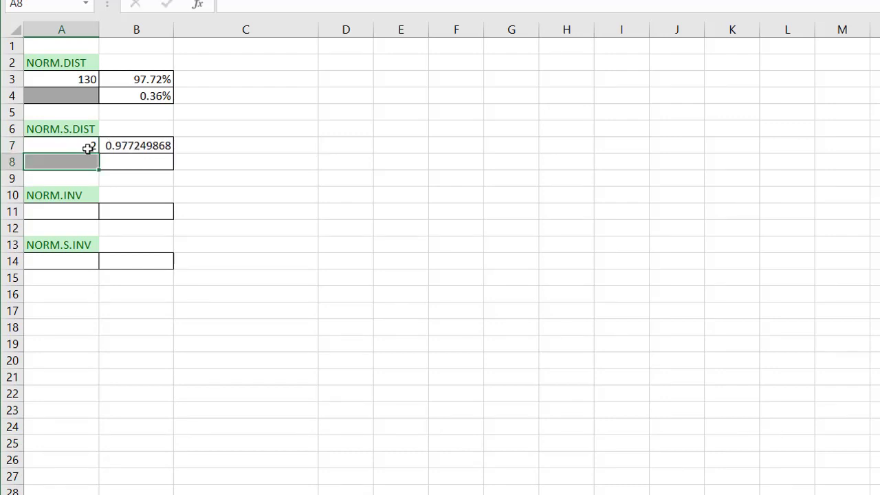
# Step: Enter the standard normal density formula =NORM.S.DIST(A7,FALSE) in B8, referencing the z-score cell
pyautogui.click(130, 162)
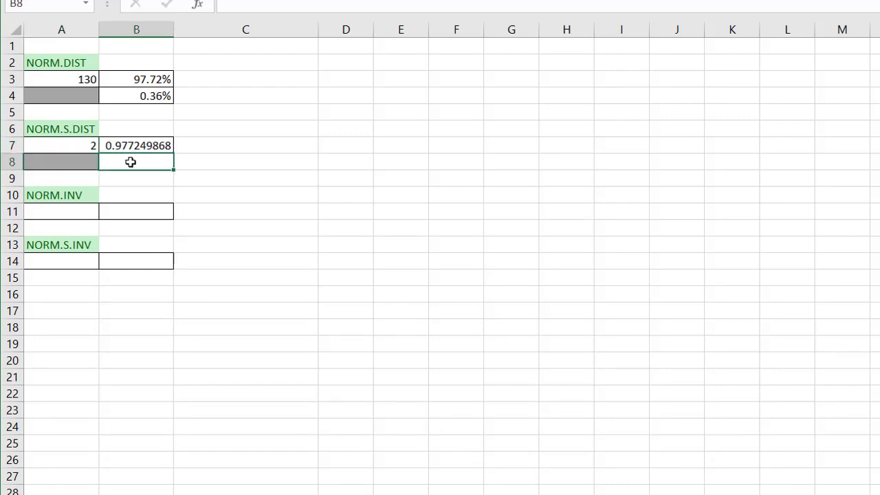
pyautogui.write('=')
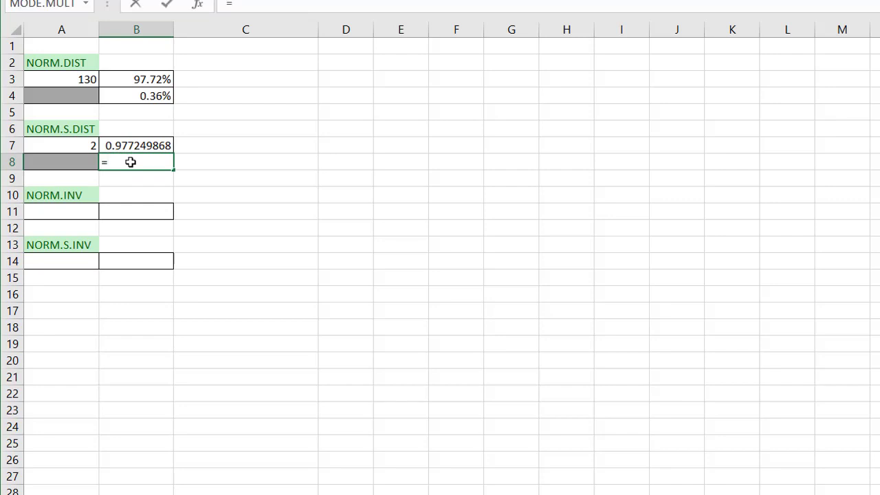
pyautogui.write('nor')
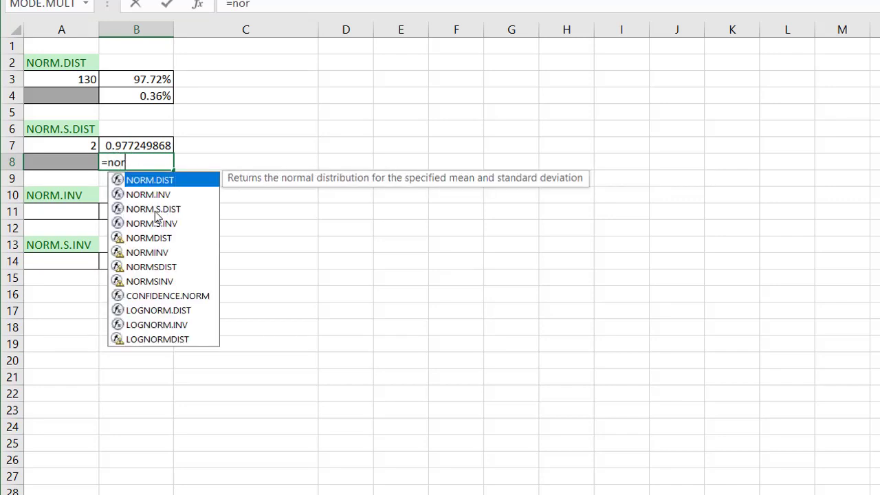
pyautogui.doubleClick(165, 209)
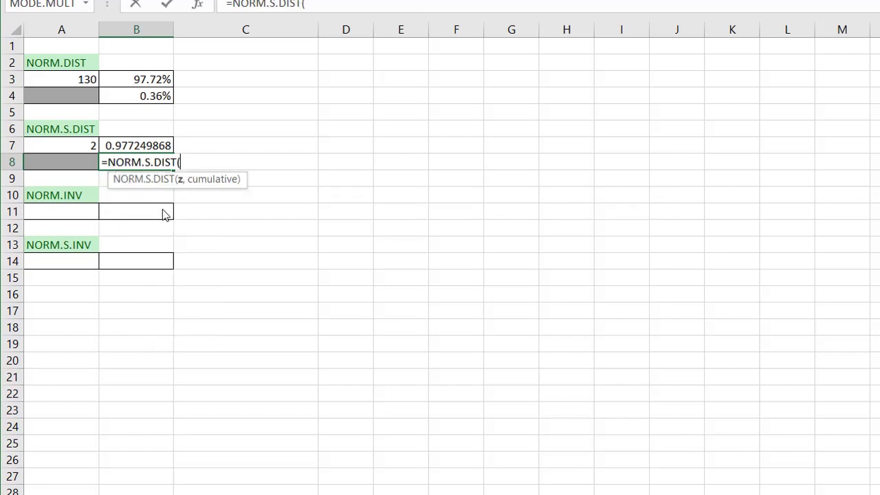
pyautogui.click(69, 145)
pyautogui.write(',false)')
pyautogui.press('Return')
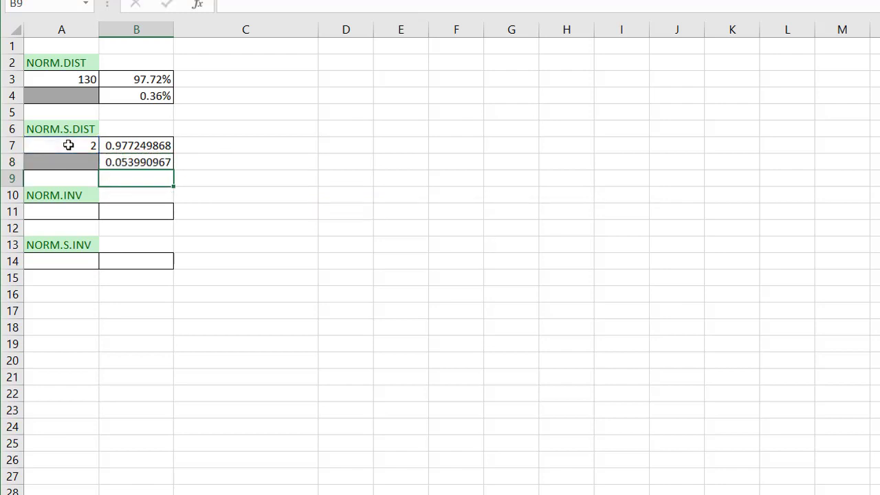
# Step: Compare the non-cumulative formulas in B8 and B4, and check the z-score in A7
pyautogui.click(140, 163)
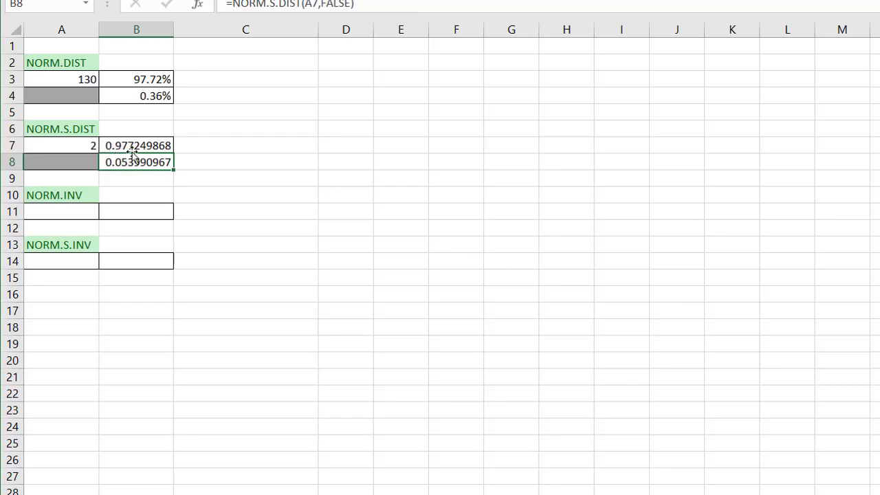
pyautogui.click(141, 100)
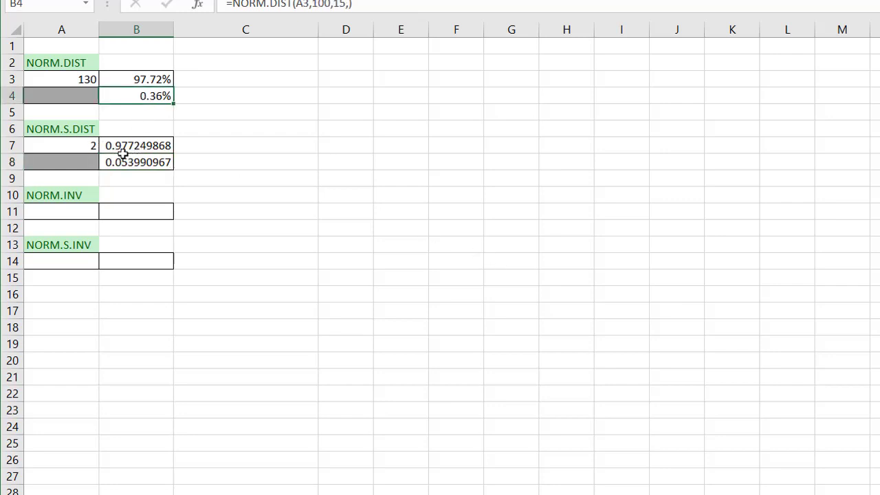
pyautogui.click(77, 147)
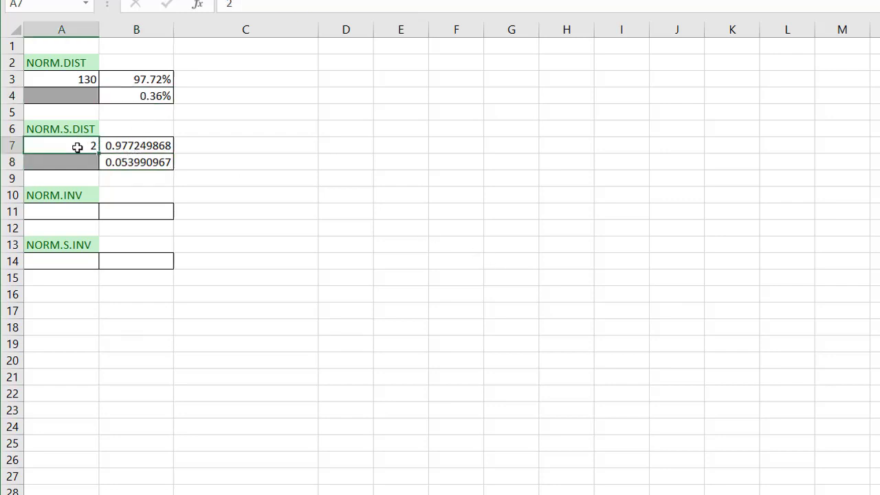
pyautogui.click(159, 164)
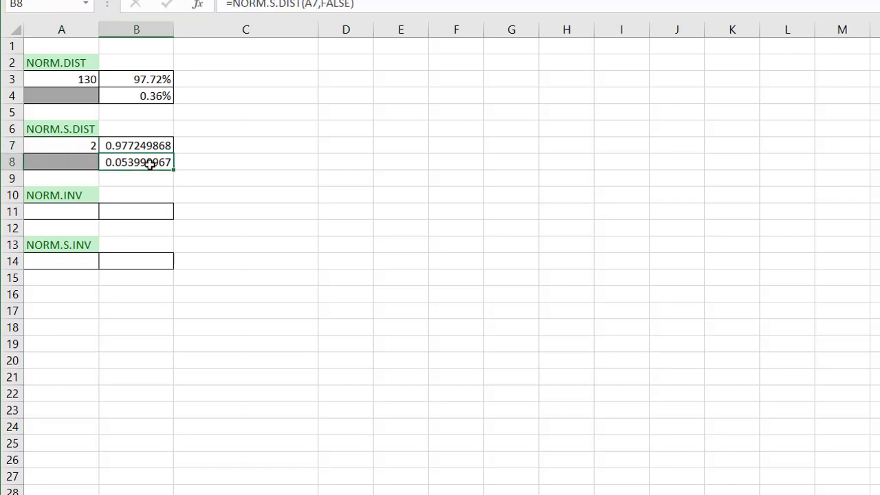
# Step: Enter the inverse normal formula =NORM.INV(A11,100,15) in B11, with mean 100 and standard deviation 15
pyautogui.click(129, 211)
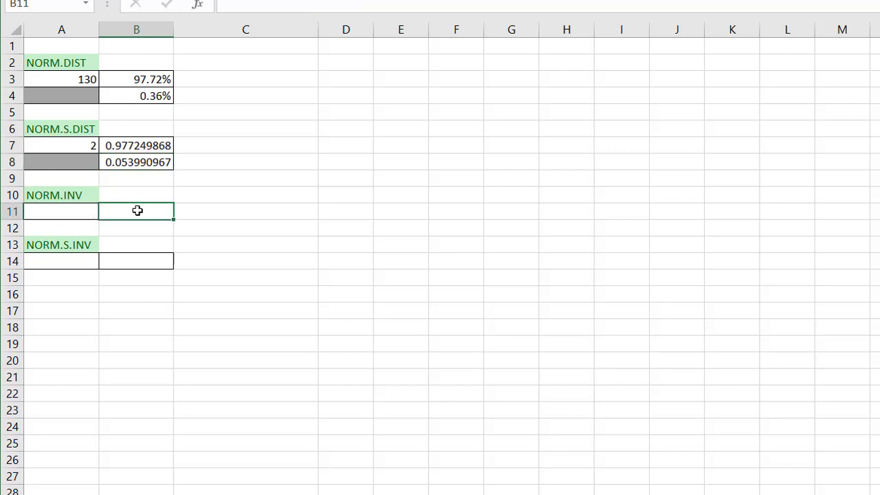
pyautogui.write('=nor')
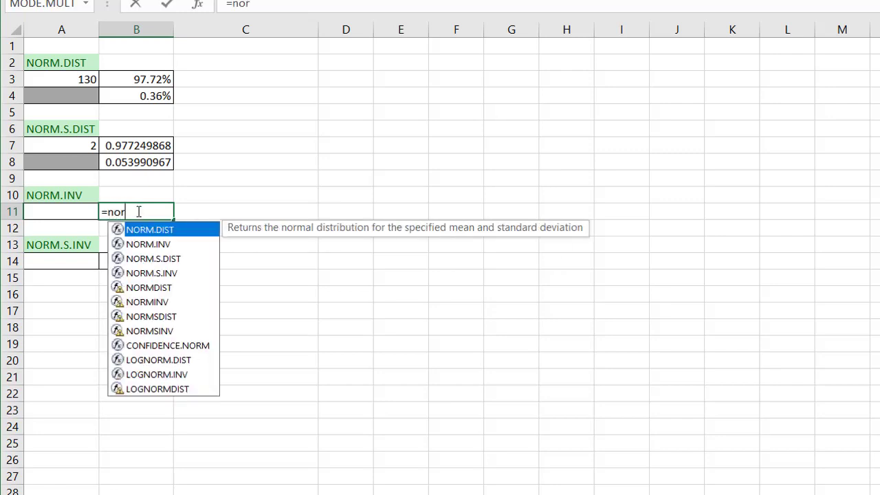
pyautogui.doubleClick(140, 244)
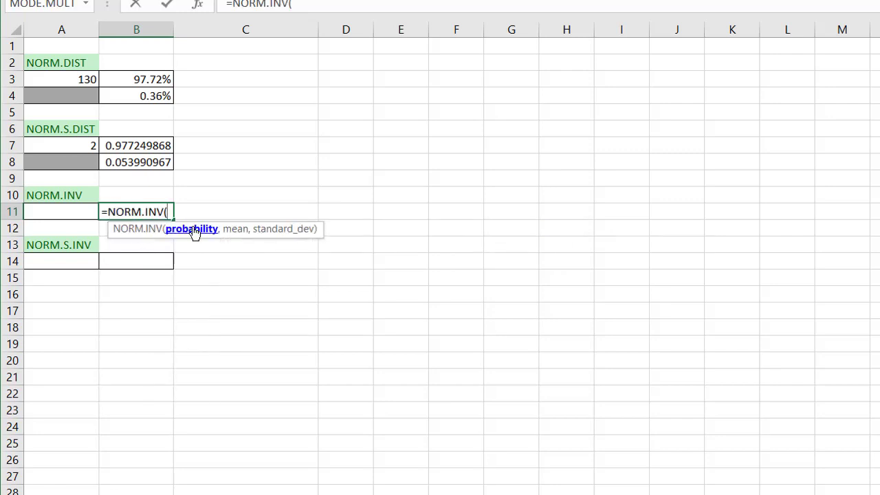
pyautogui.click(48, 211)
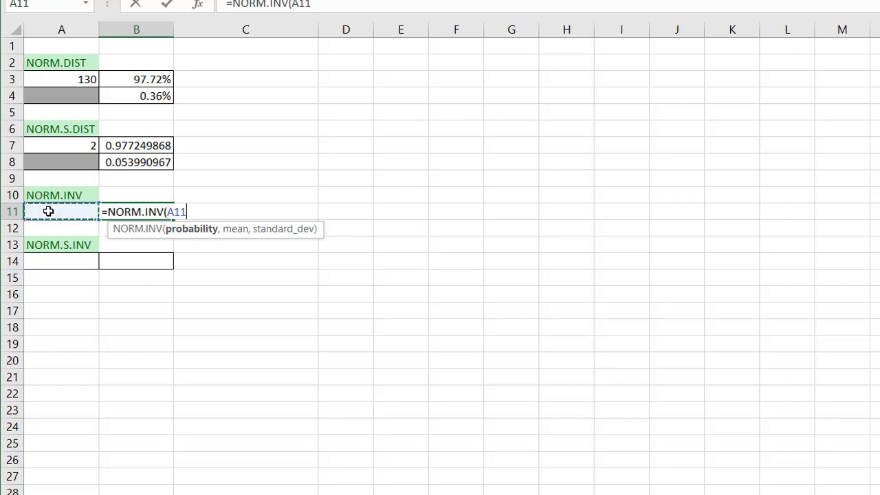
pyautogui.write(',')
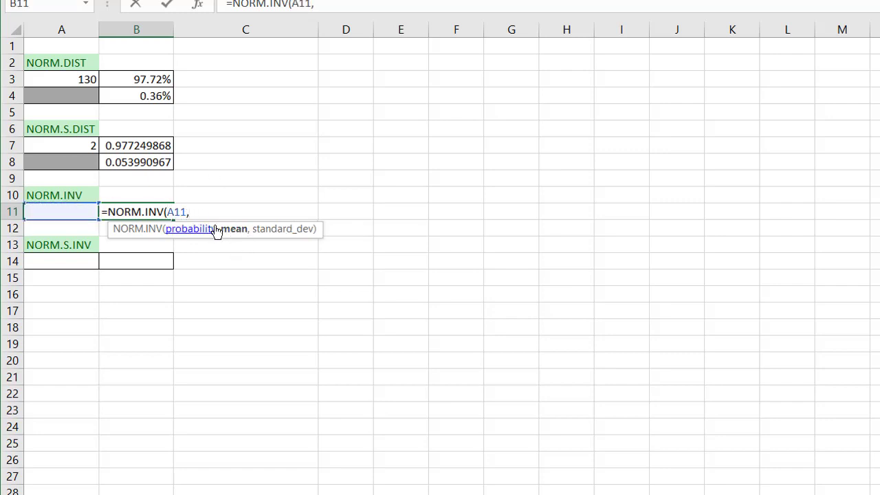
pyautogui.write('100,')
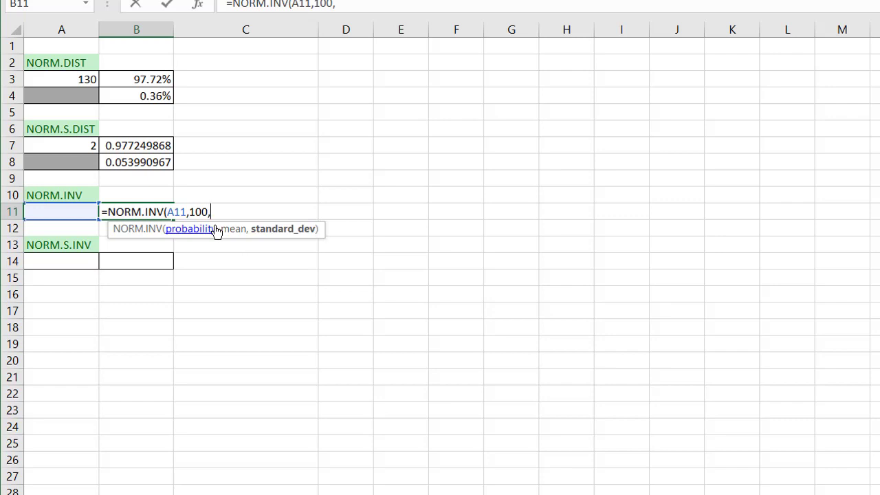
pyautogui.write('15)')
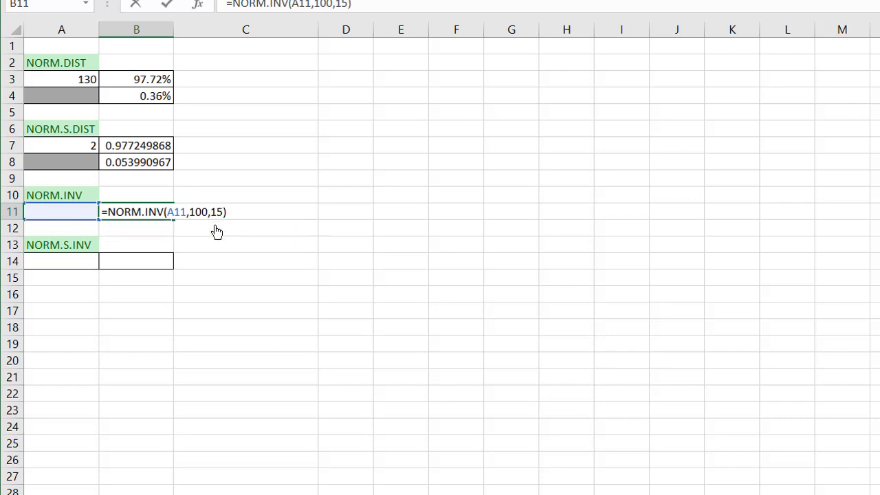
pyautogui.press('Return')
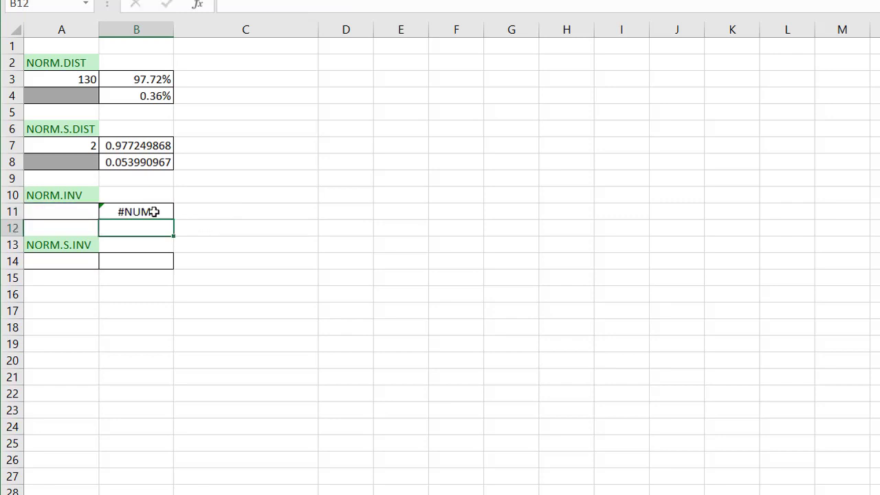
# Step: Check the probability argument of B11's formula, and link A11 to the cumulative NORM.DIST result with =B3
pyautogui.click(152, 212)
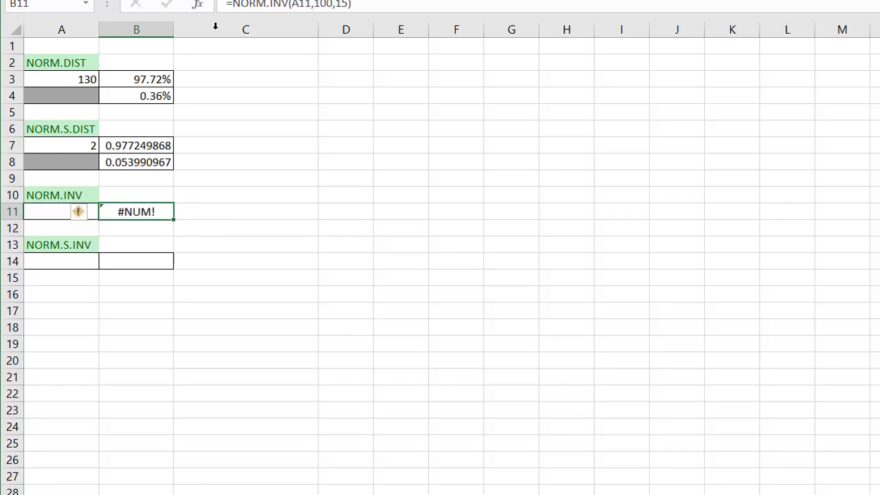
pyautogui.click(304, 5)
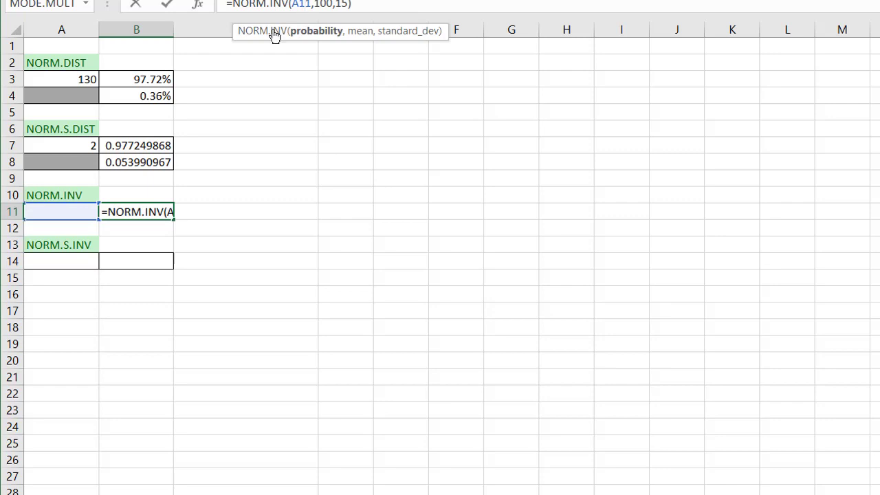
pyautogui.press('Escape')
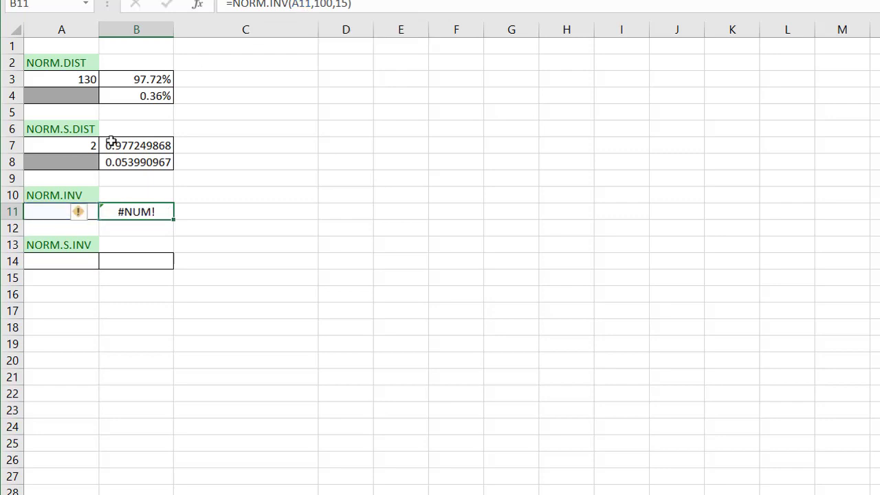
pyautogui.click(48, 212)
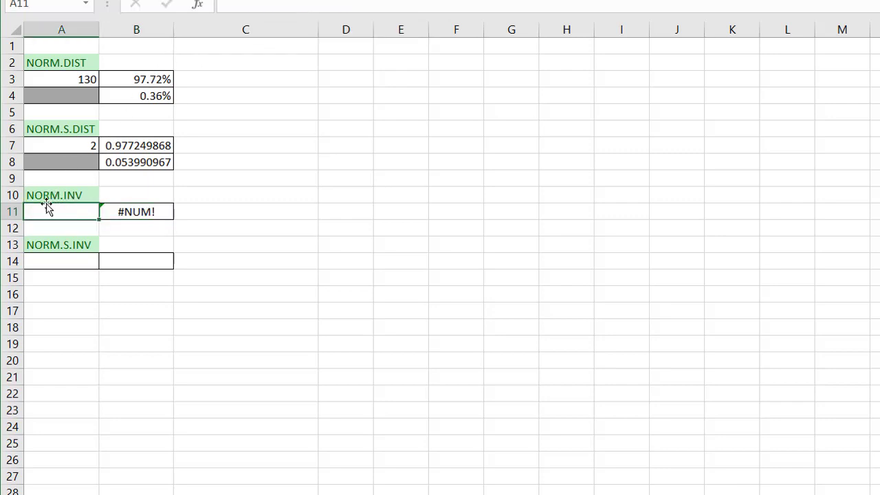
pyautogui.write('=')
pyautogui.click(141, 79)
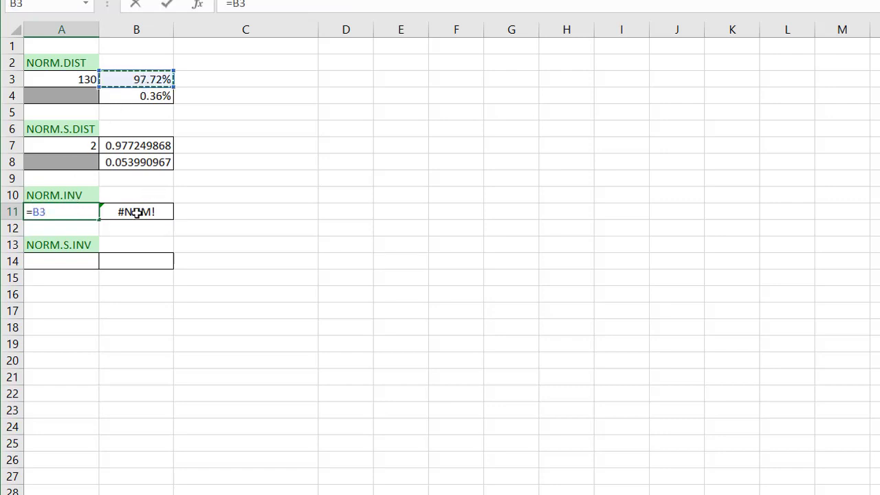
pyautogui.press('Return')
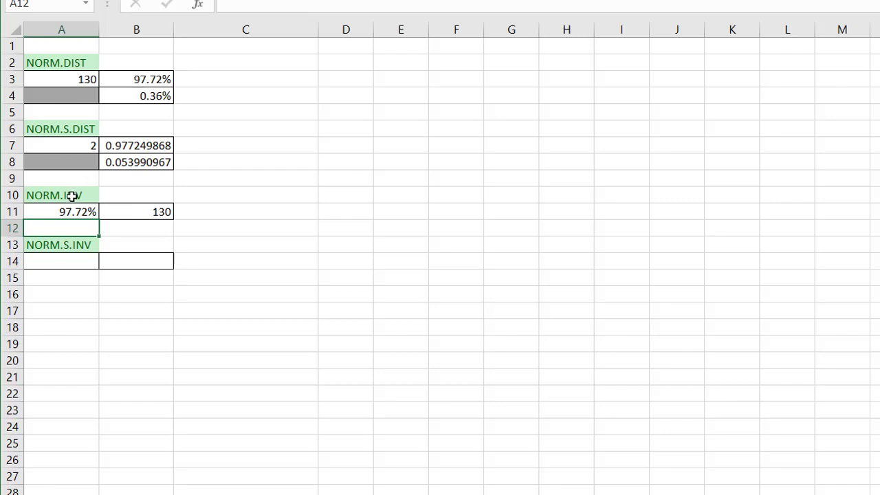
# Step: Check the NORM.INV formula in B11 and its probability in A11, and enter the inverse standard normal formula =NORM.S.INV(A14) in B14
pyautogui.click(144, 215)
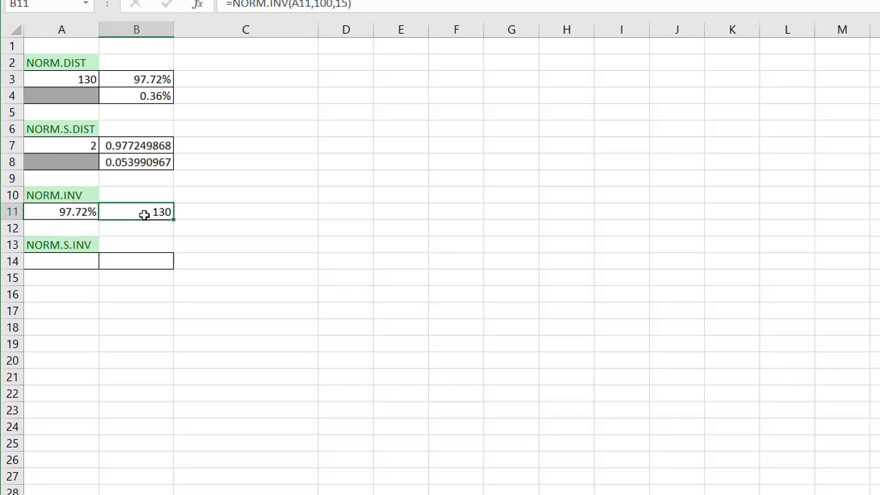
pyautogui.click(71, 212)
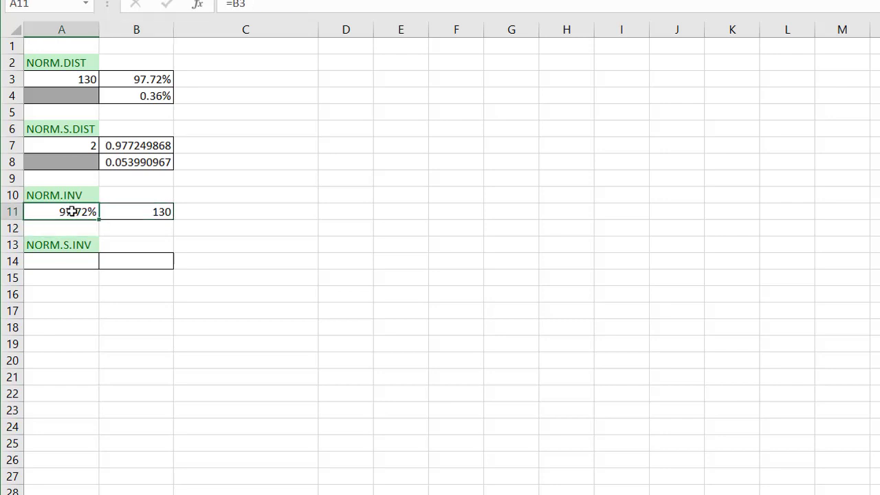
pyautogui.click(125, 263)
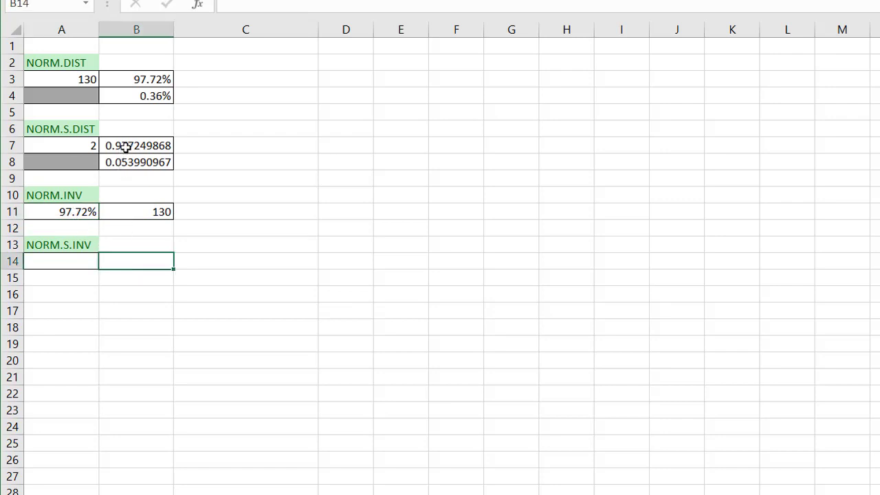
pyautogui.write('=norm')
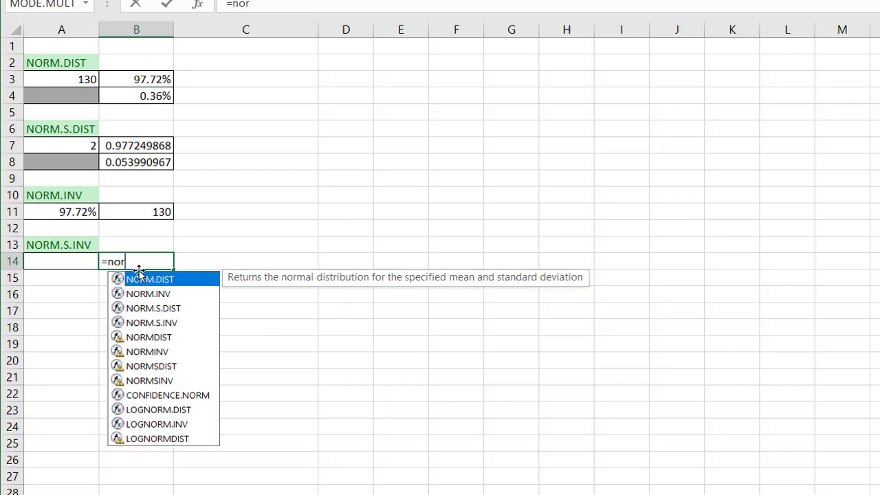
pyautogui.doubleClick(164, 325)
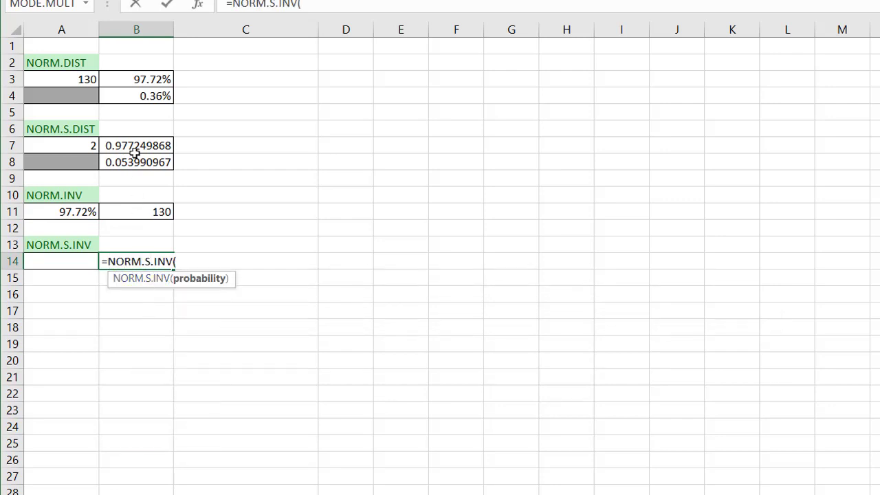
pyautogui.click(65, 259)
pyautogui.write(')')
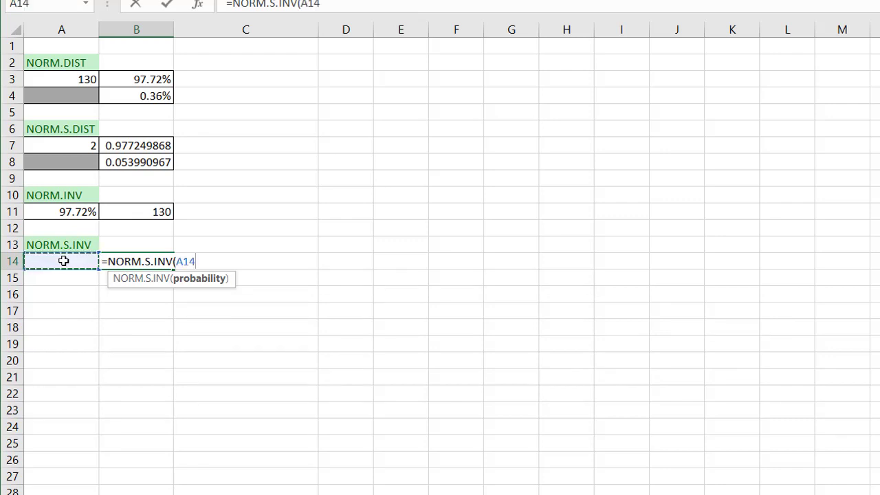
pyautogui.press('Return')
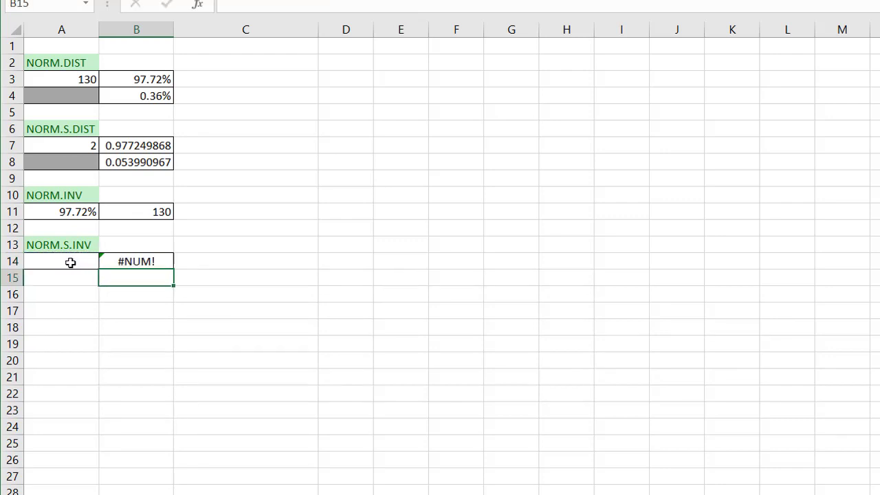
# Step: Link A14 to the cumulative NORM.S.DIST result with =B7, and compare the NORM.S.INV and NORM.S.DIST sections
pyautogui.click(70, 263)
pyautogui.write('=')
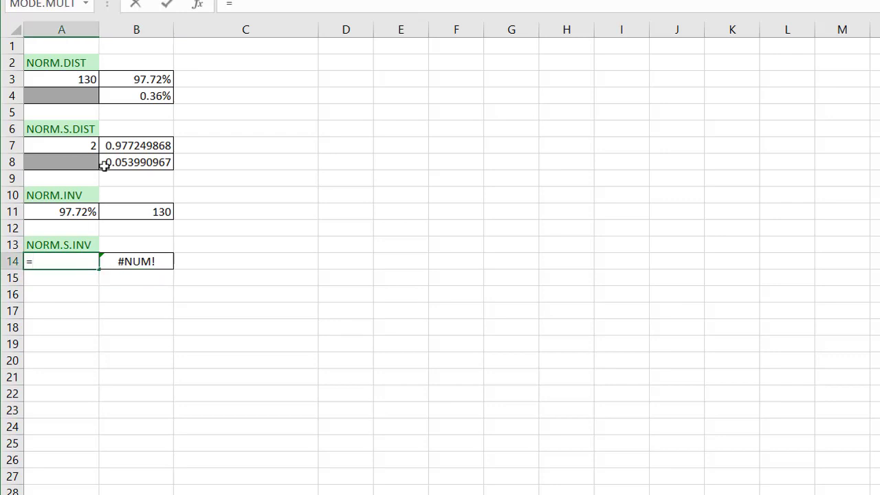
pyautogui.click(134, 141)
pyautogui.press('Return')
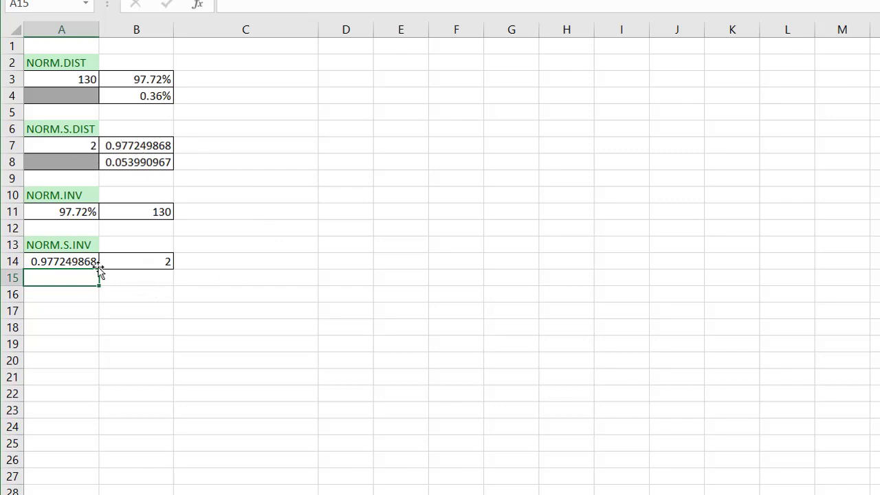
pyautogui.click(59, 245)
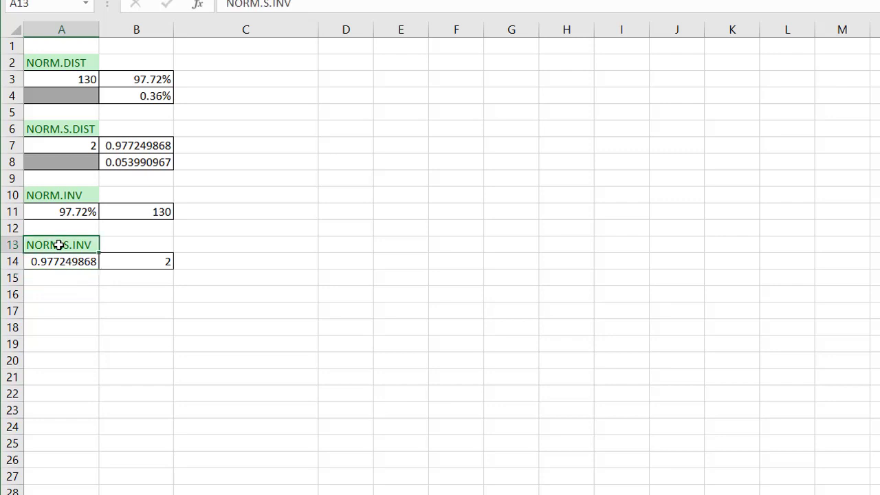
pyautogui.click(70, 131)
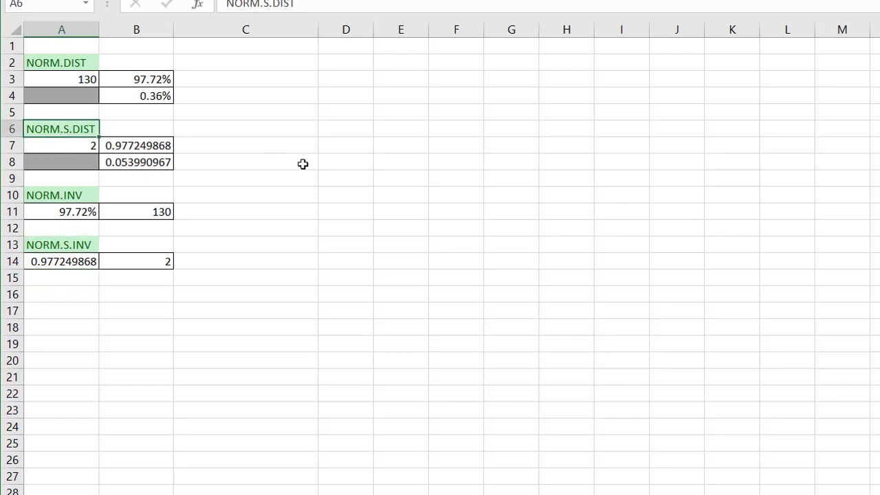